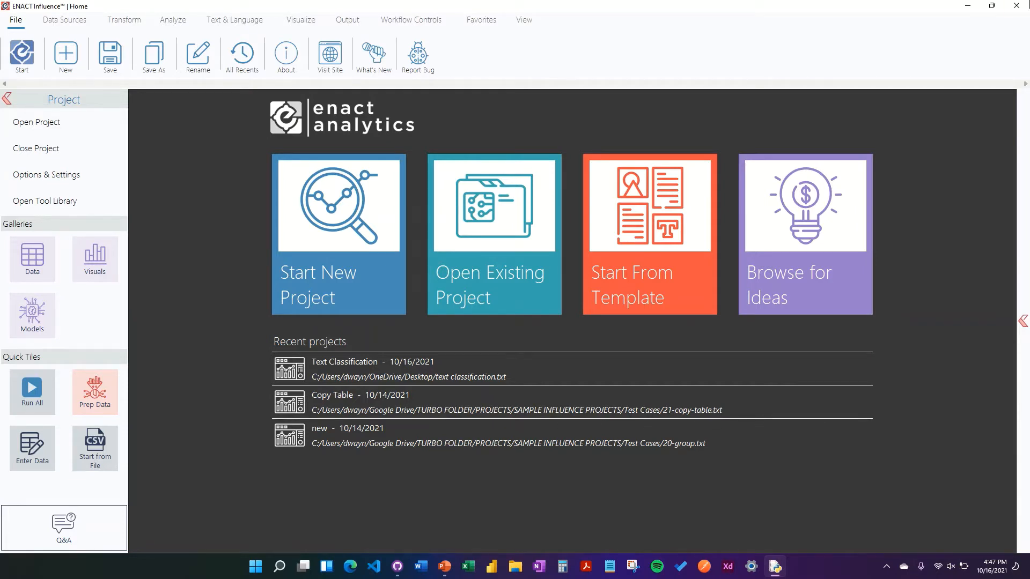
- Open the recent Text Classification project and open the data viewer
click(800, 368)
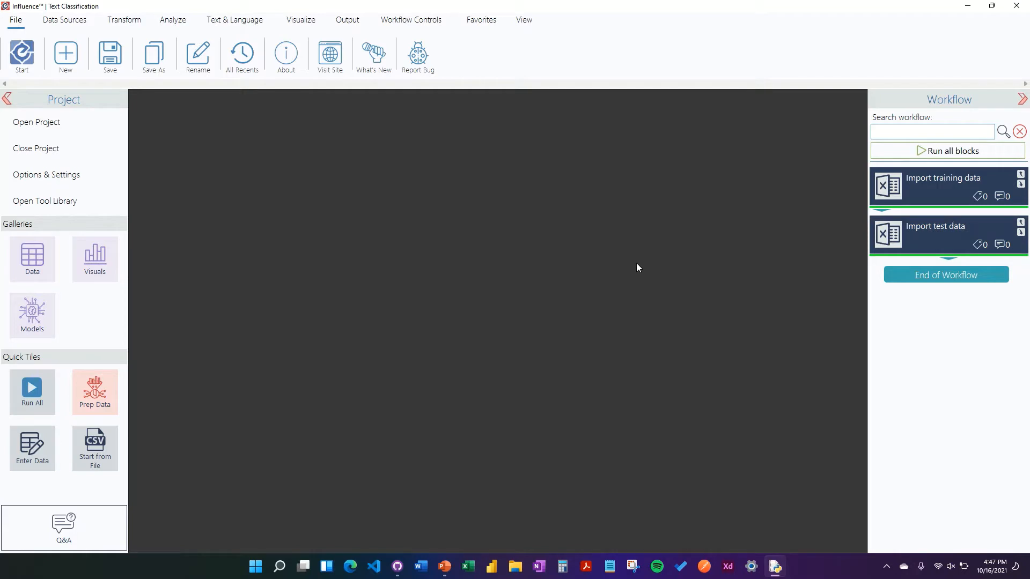
click(524, 20)
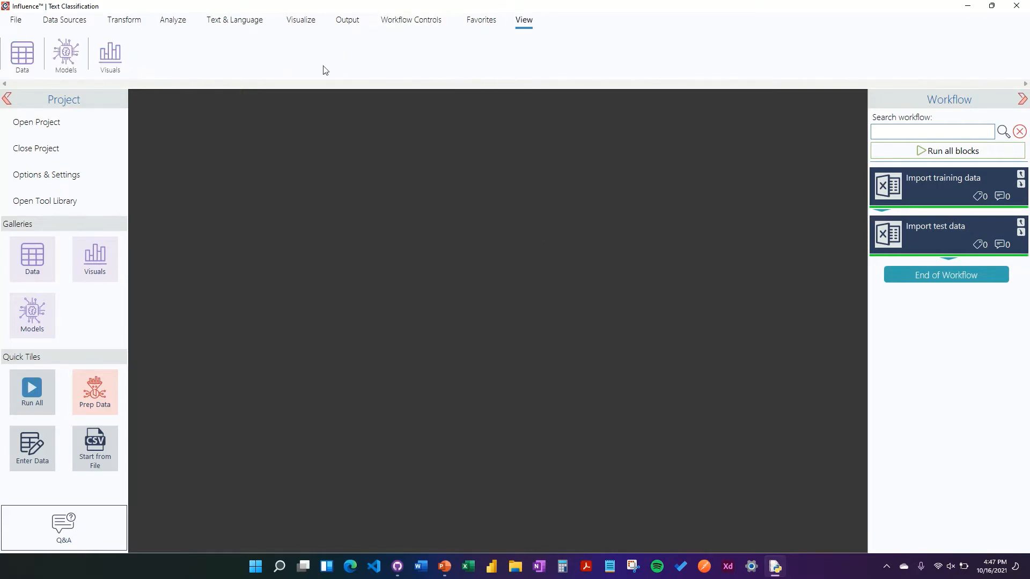
click(13, 58)
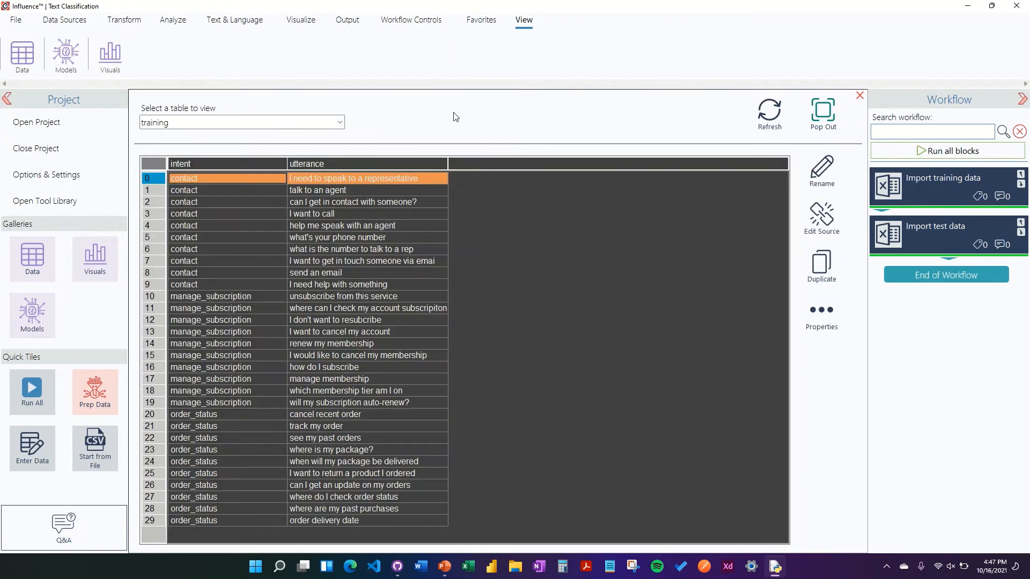
- Display the test table and widen its Utterance column
click(339, 122)
click(338, 140)
click(339, 123)
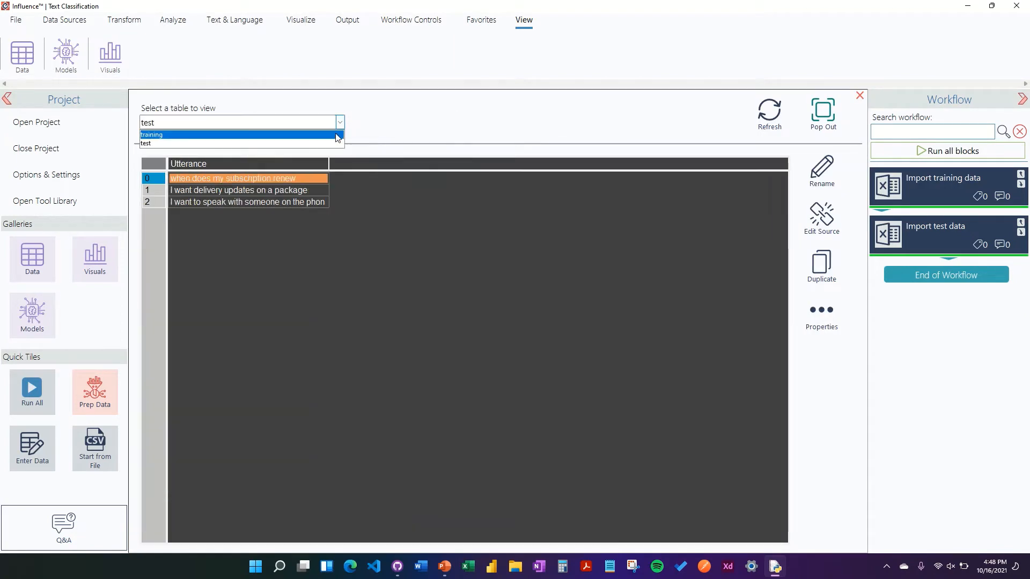
click(356, 165)
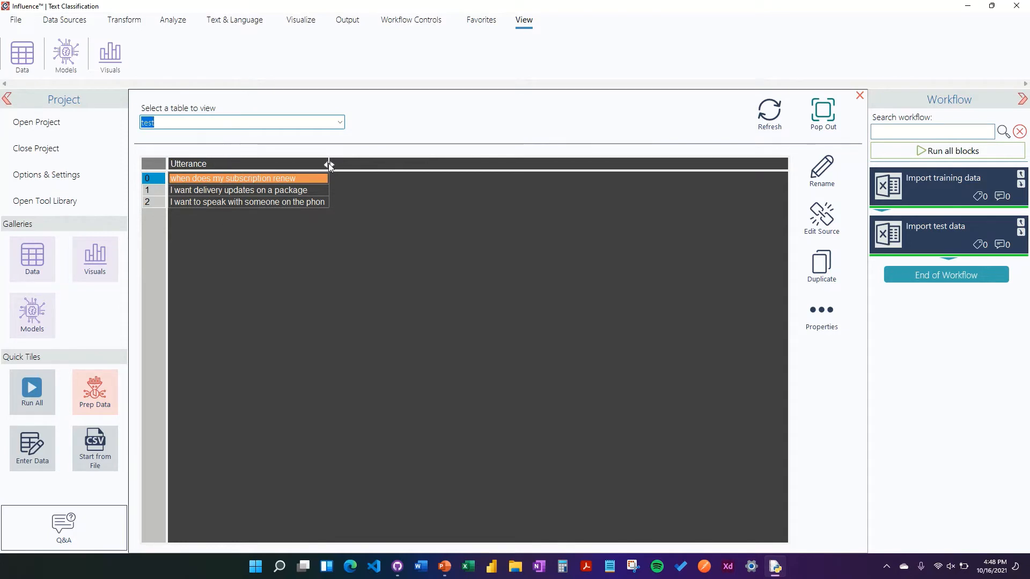
drag(330, 164, 421, 163)
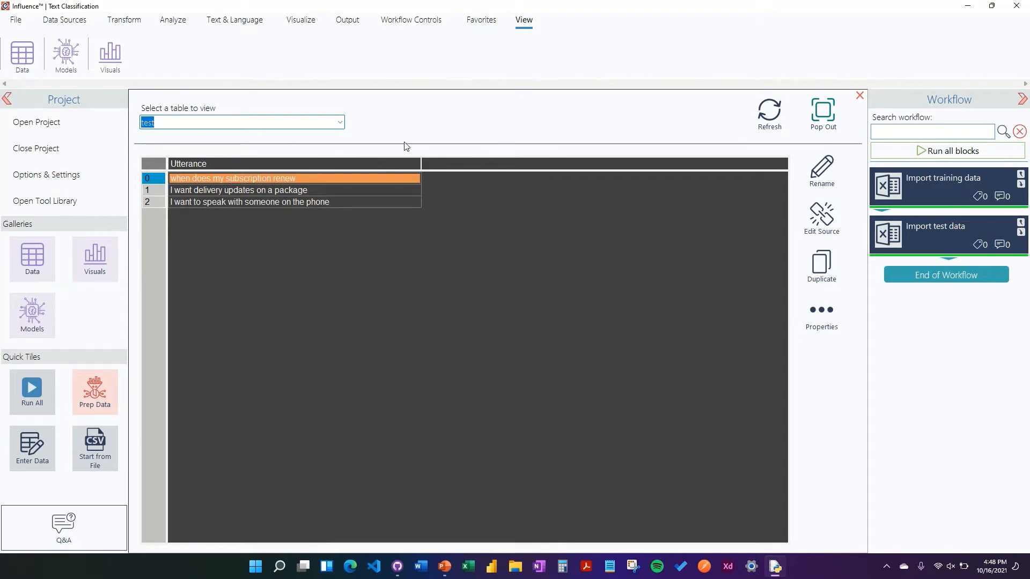
- Switch to the training table and browse its intent and utterance rows
click(340, 123)
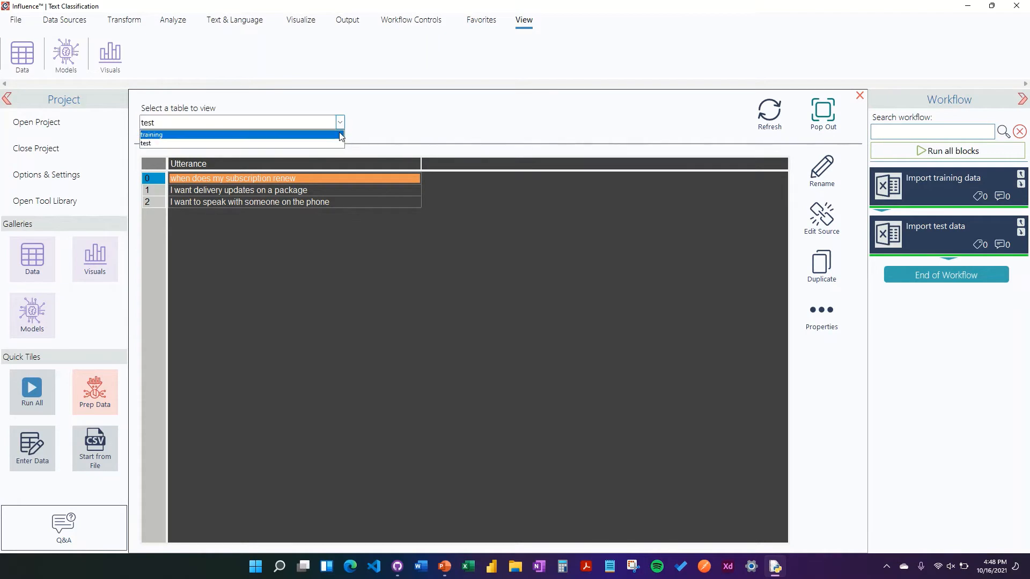
click(338, 135)
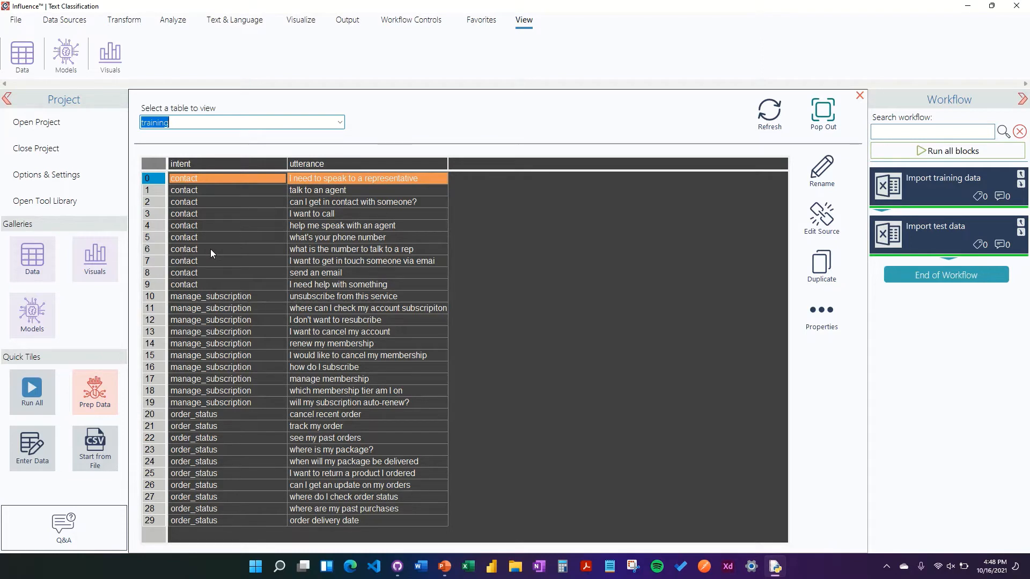
click(239, 203)
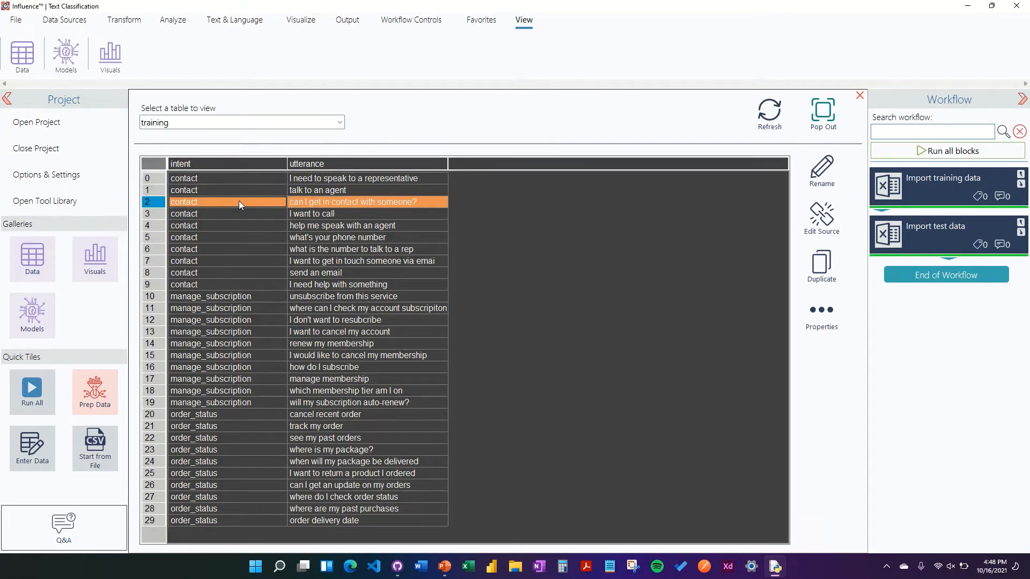
click(252, 188)
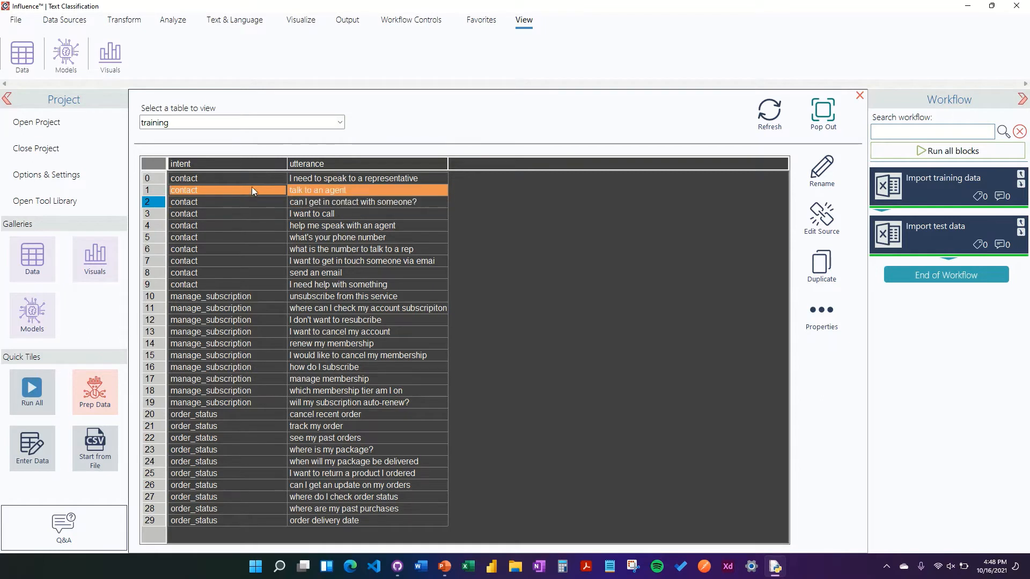
click(251, 179)
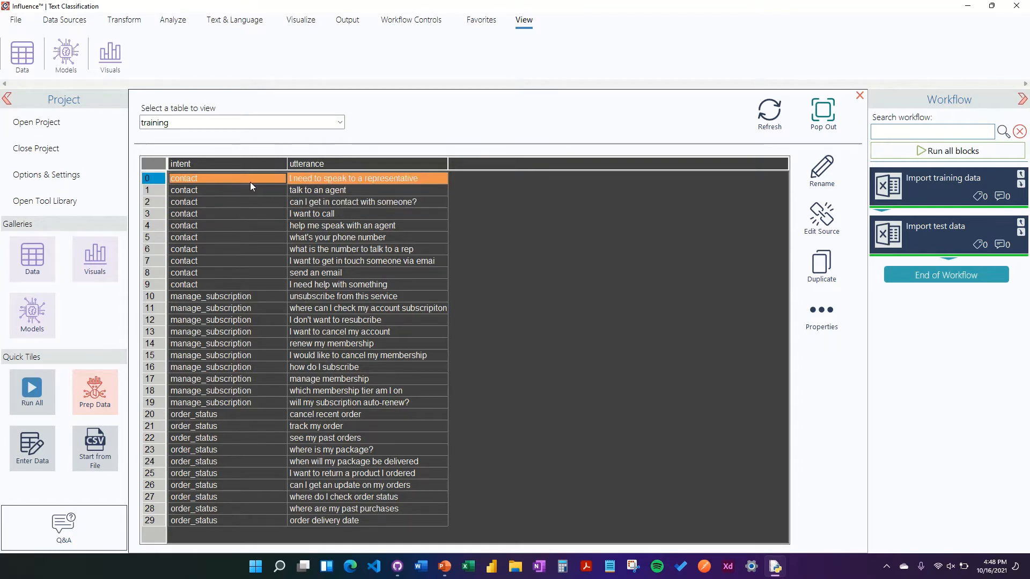
click(316, 178)
click(343, 190)
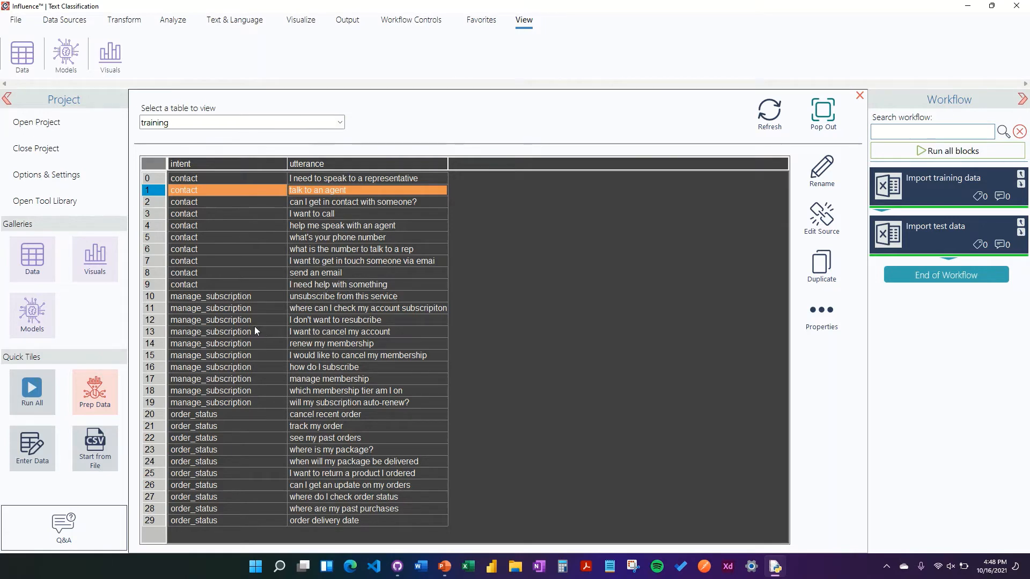
click(255, 297)
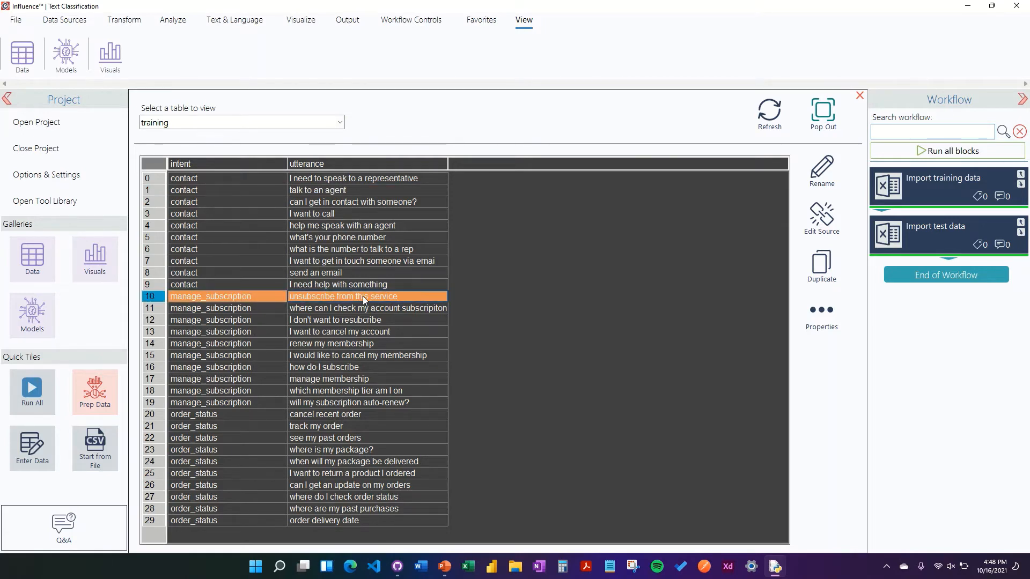
click(378, 337)
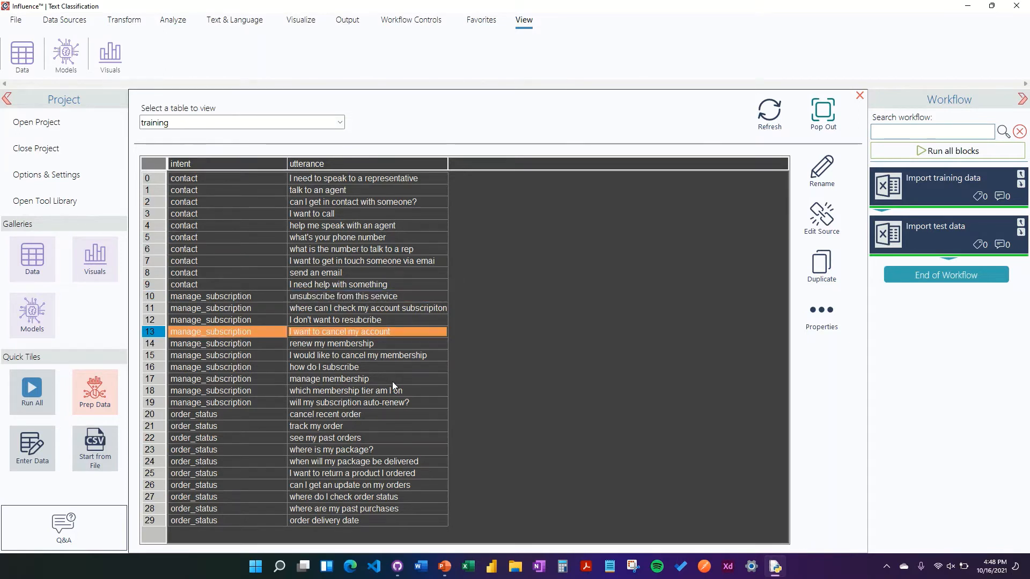
click(402, 391)
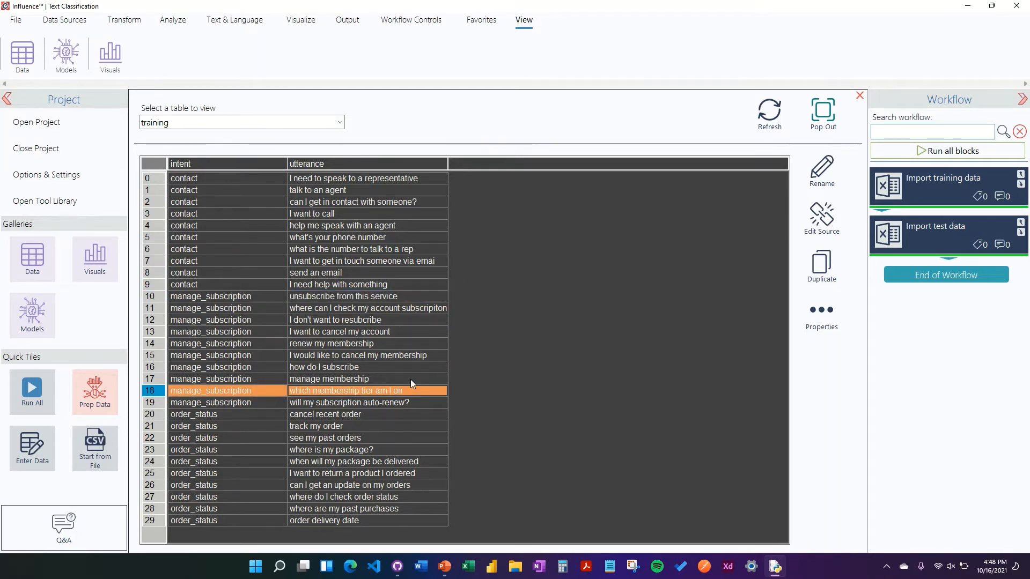
click(386, 413)
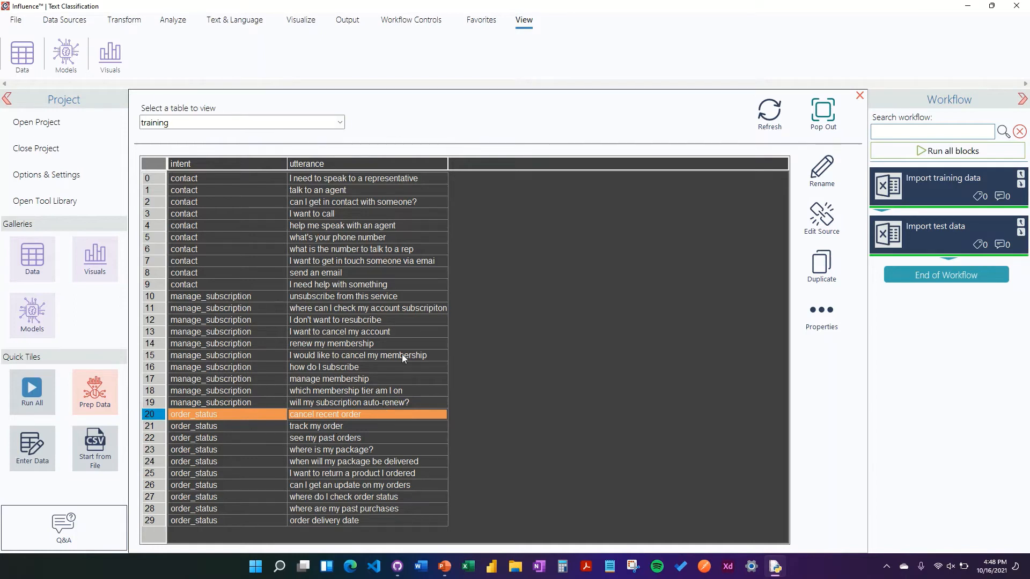
- Compare the test and training tables by switching between them
click(333, 123)
click(319, 143)
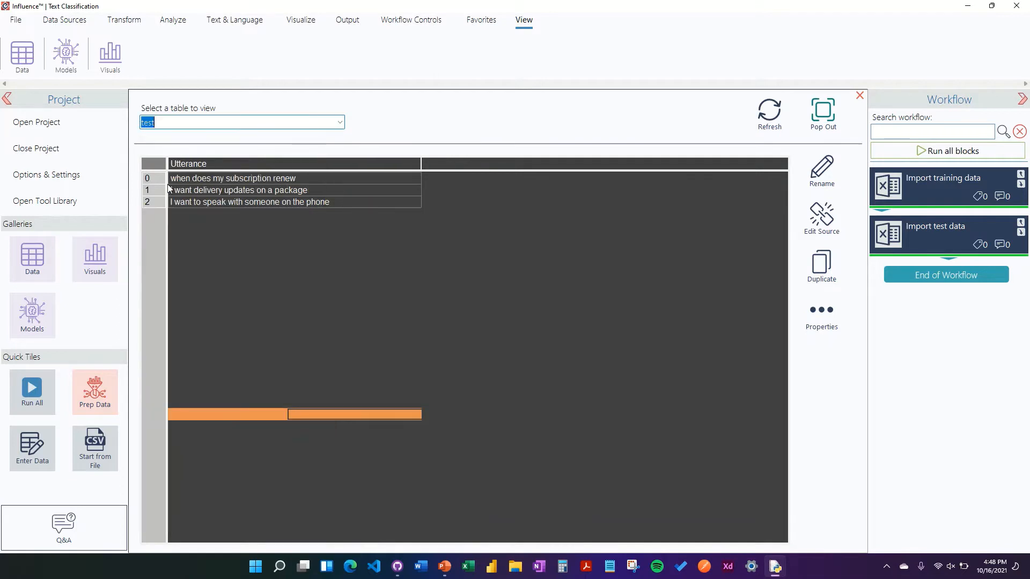
click(278, 164)
click(319, 181)
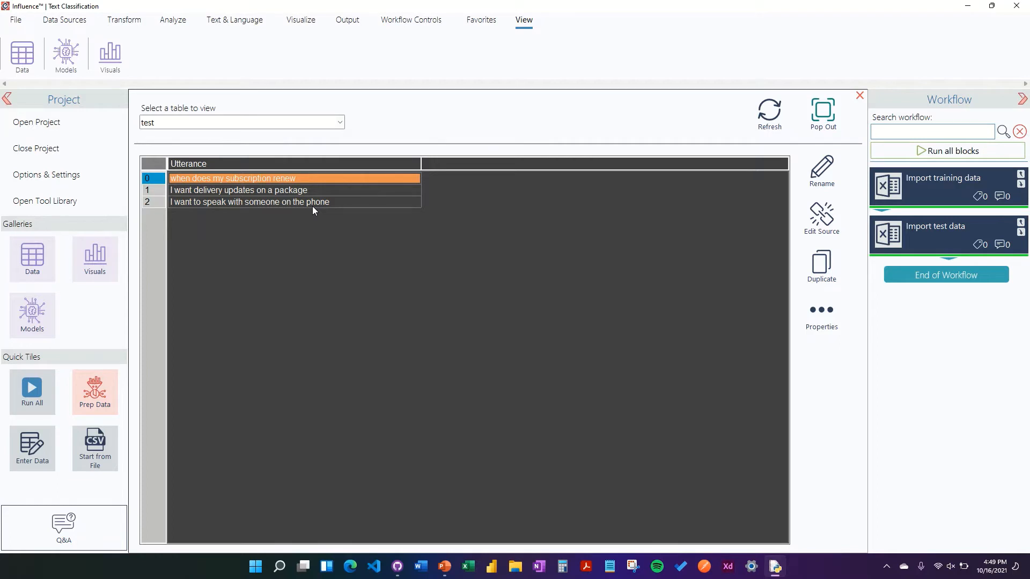
click(340, 122)
click(337, 142)
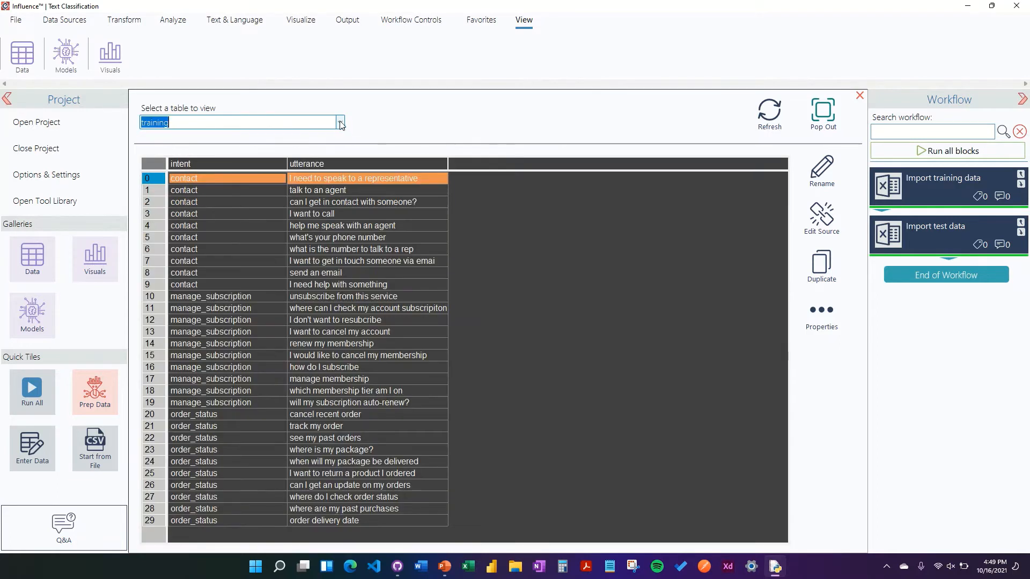
click(340, 122)
click(340, 146)
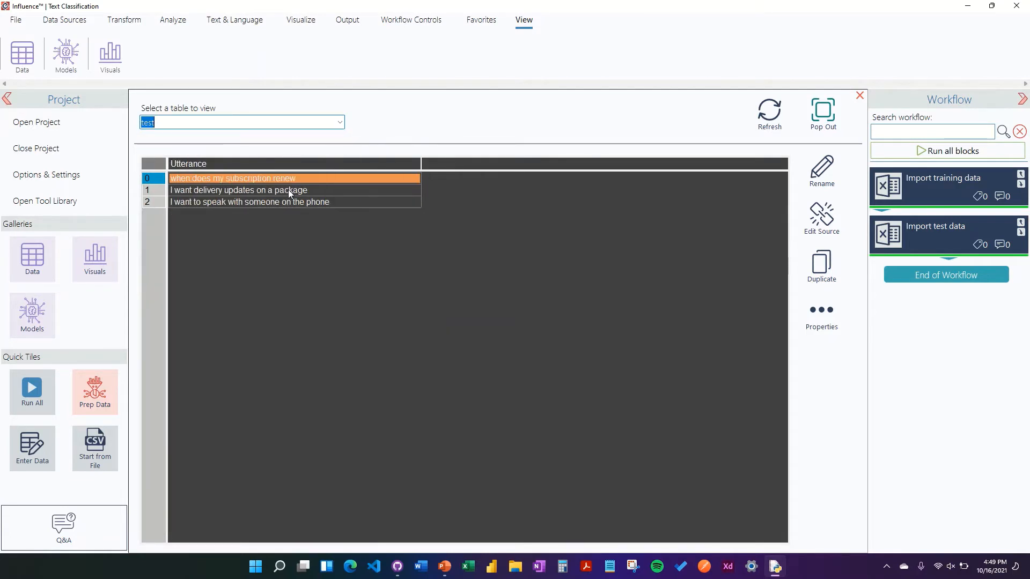
click(344, 131)
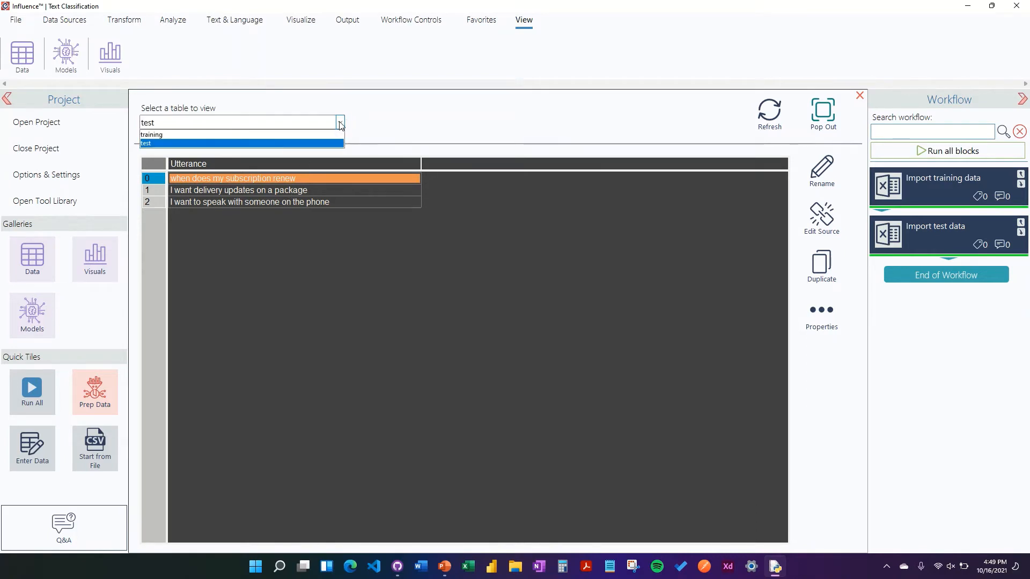
click(370, 116)
click(338, 124)
click(341, 141)
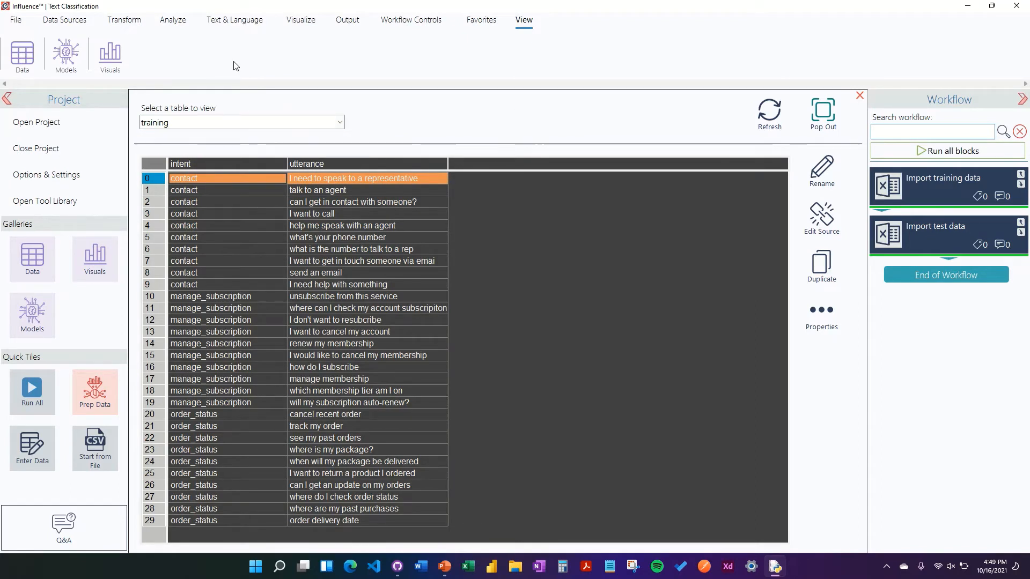
- Add a Test Classification block to the end of the workflow and close the data viewer
click(243, 20)
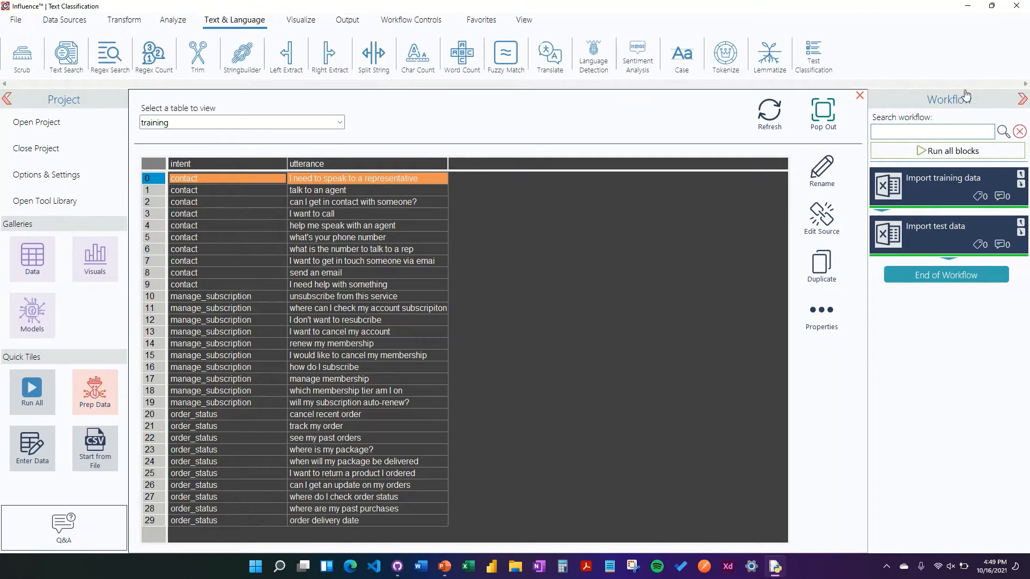
drag(808, 47, 880, 310)
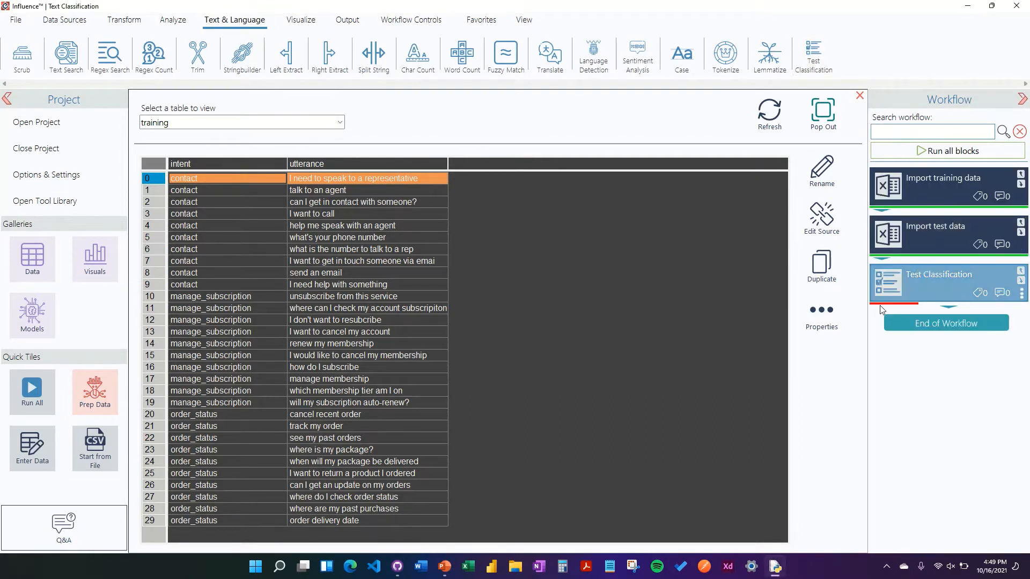
click(860, 95)
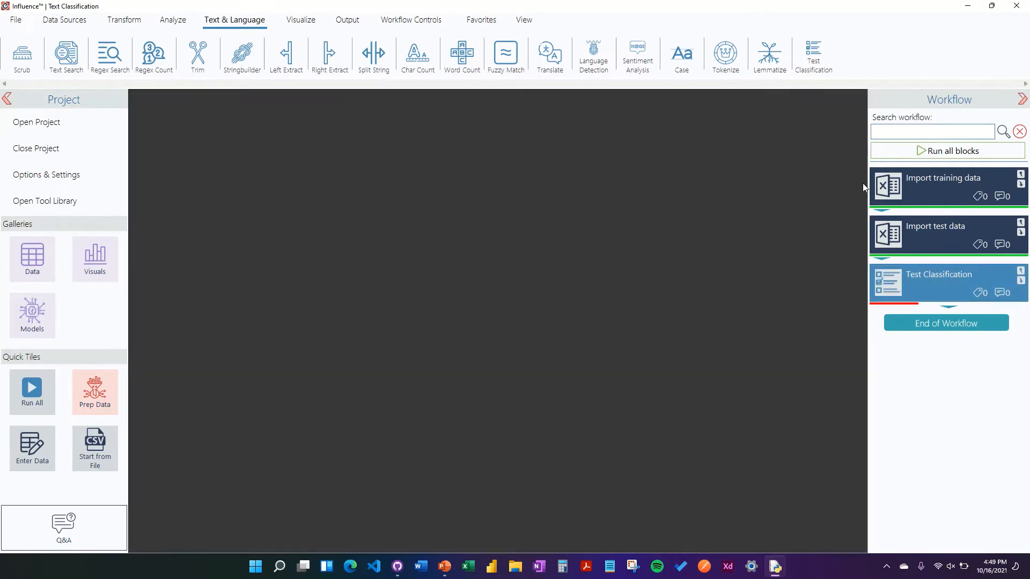
- Configure the Test Classification block to train on the training table's utterance column with intent as the label
click(891, 279)
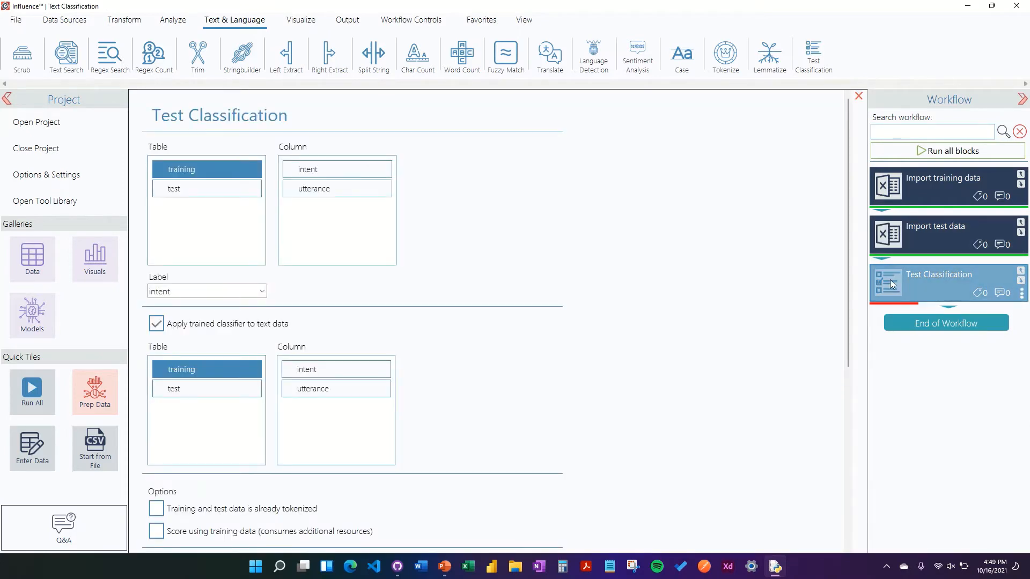
right_click(912, 284)
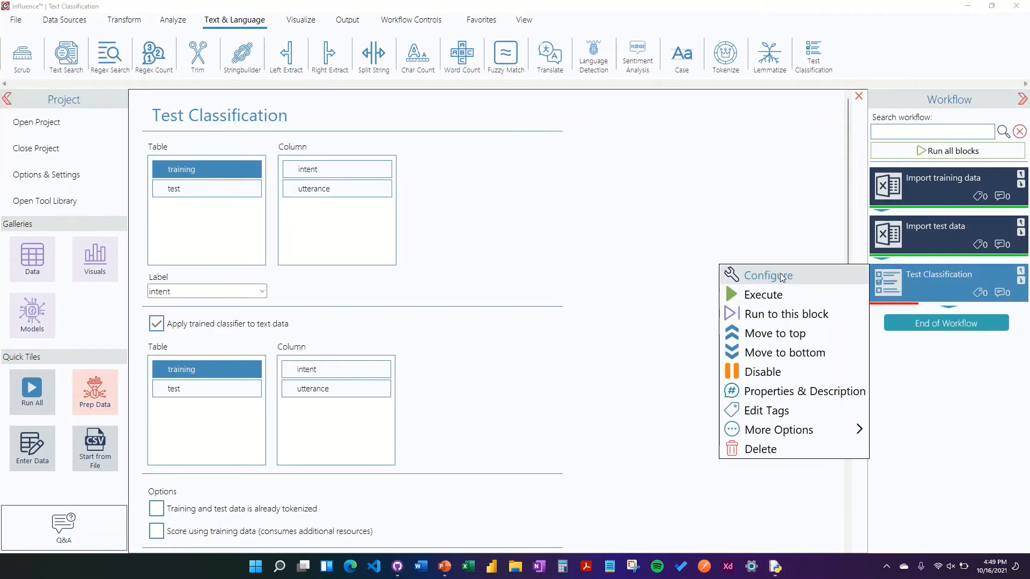
click(753, 277)
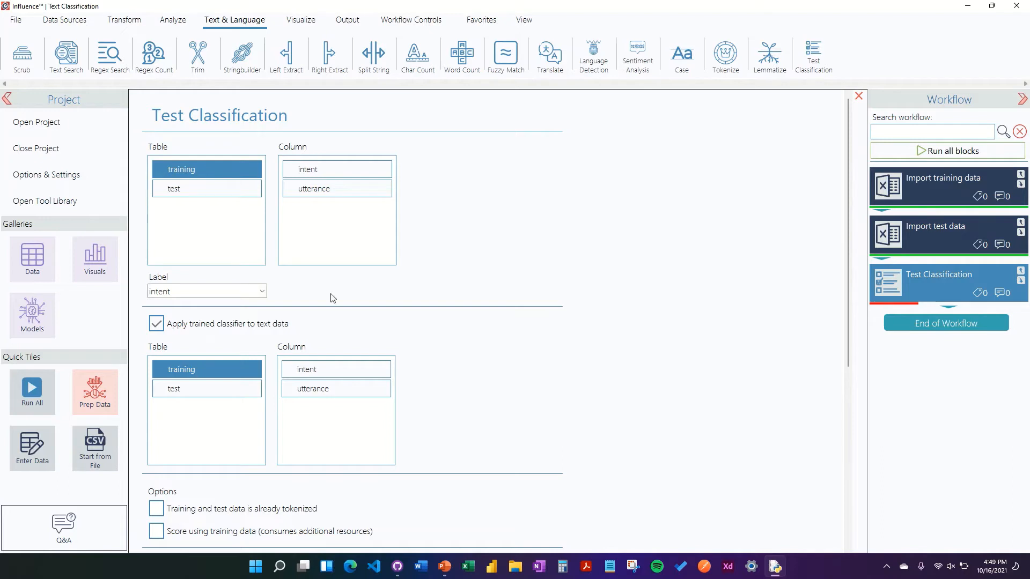
click(220, 189)
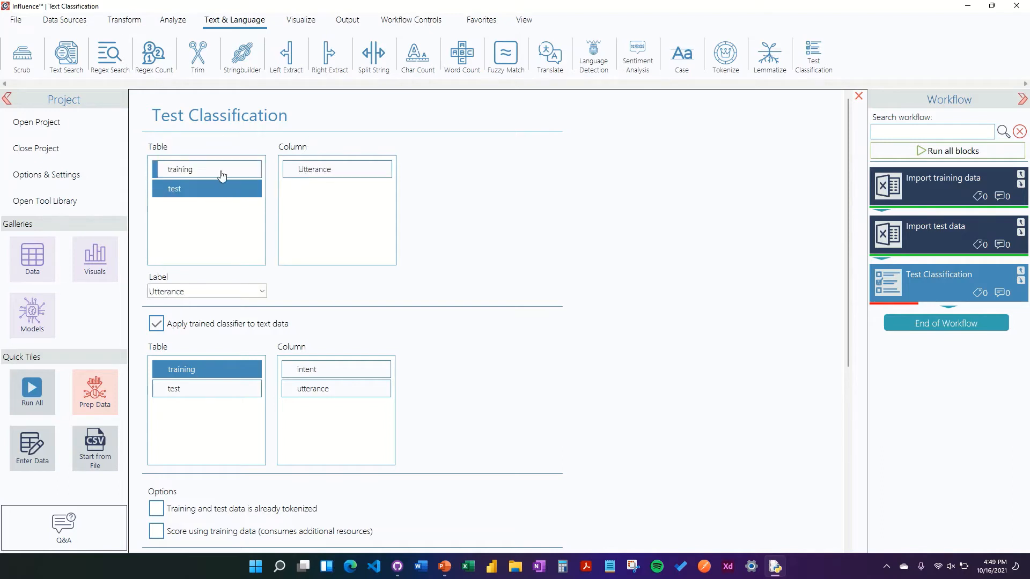
click(222, 171)
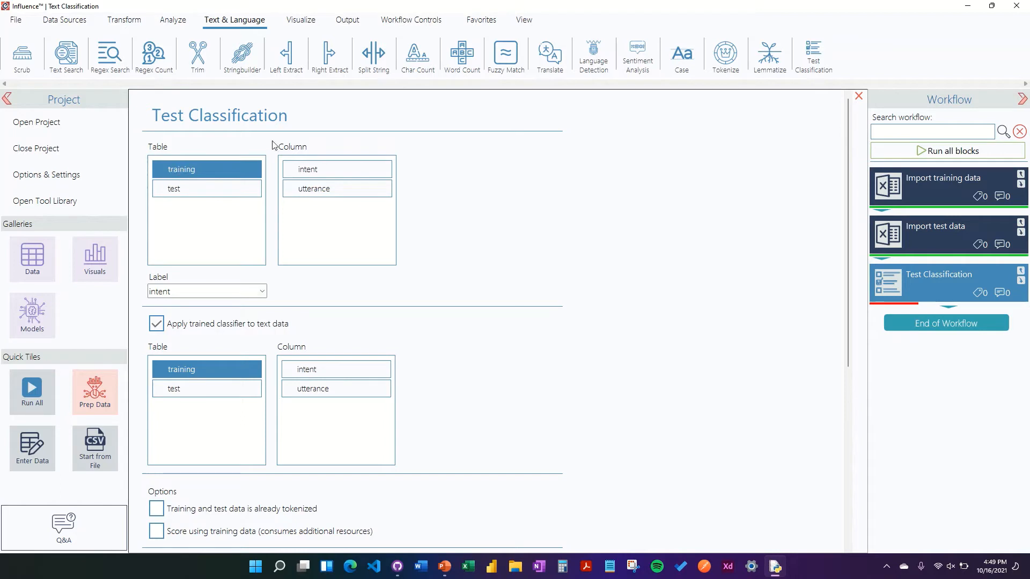
click(324, 193)
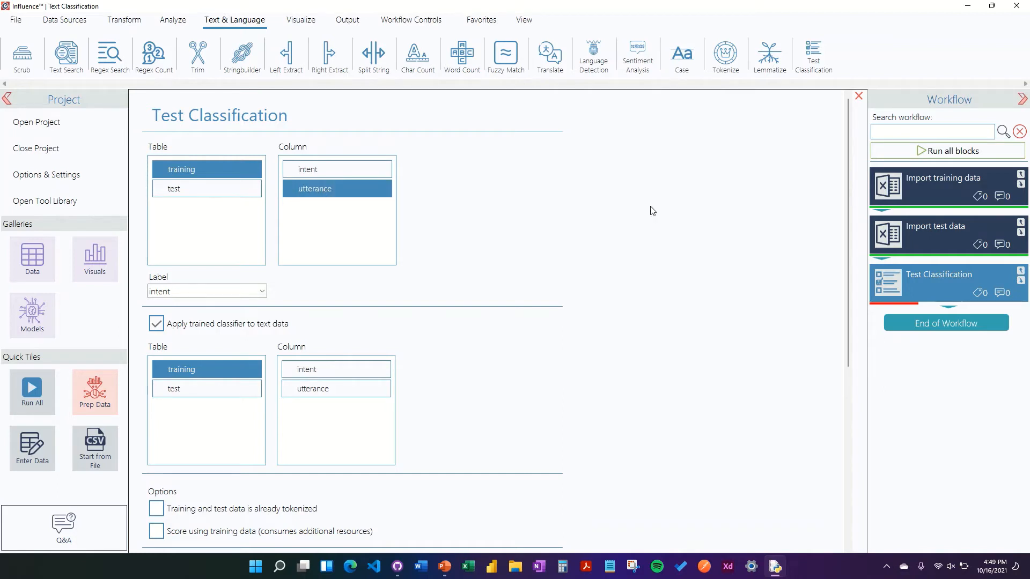
click(261, 291)
click(250, 305)
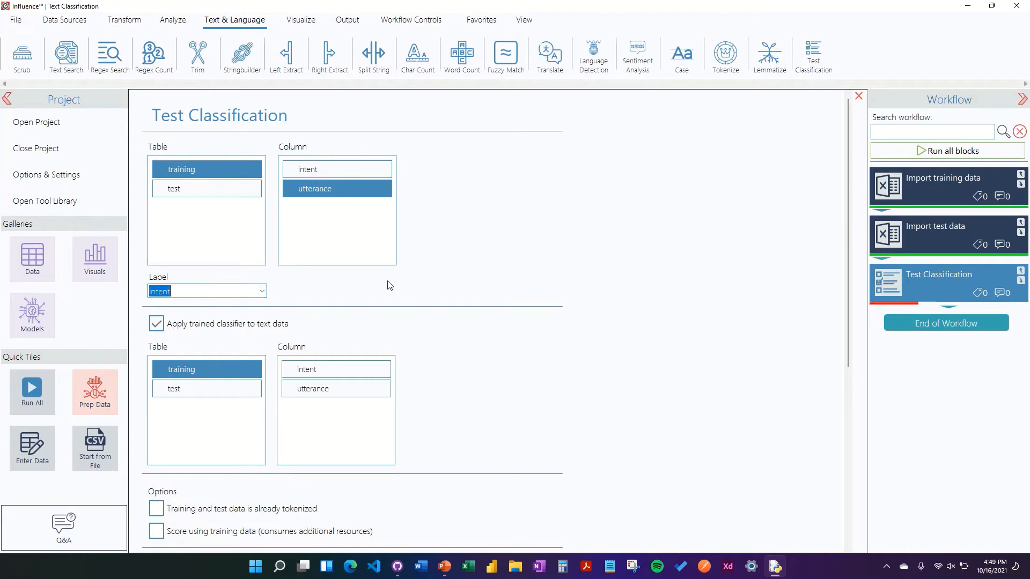
- Review the block's options, algorithm and output settings and the apply-trained-classifier checkbox
scroll(616, 248, down, 3)
scroll(732, 241, down, 4)
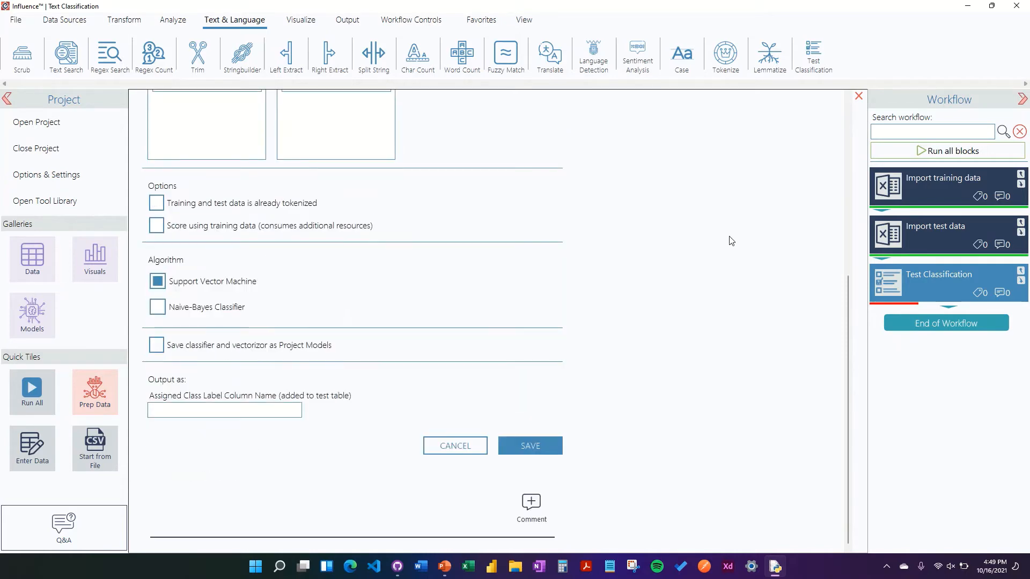
scroll(731, 241, up, 5)
click(250, 255)
click(250, 257)
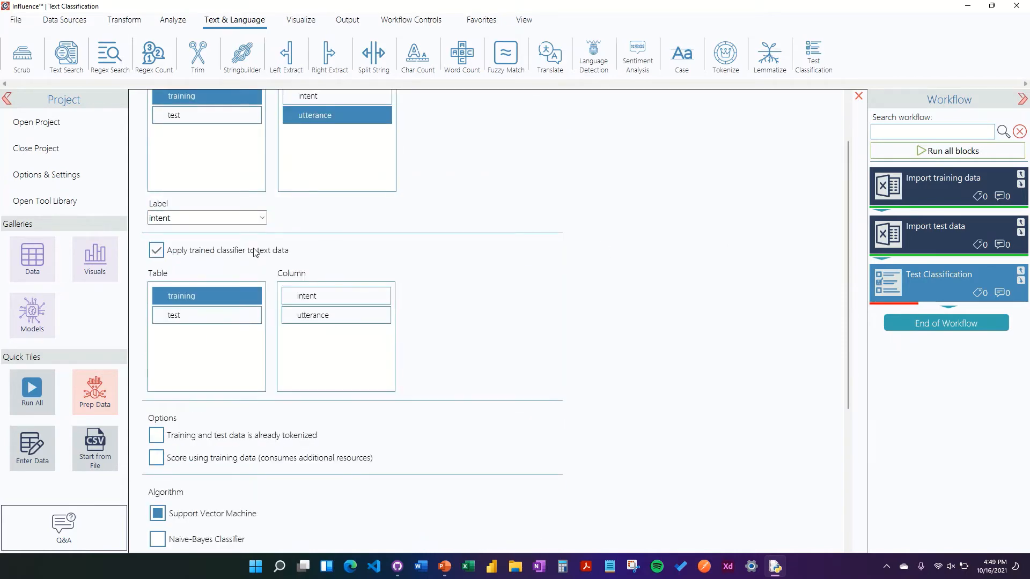
- Set the classifier to be applied to the test table's Utterance column
scroll(540, 236, down, 1)
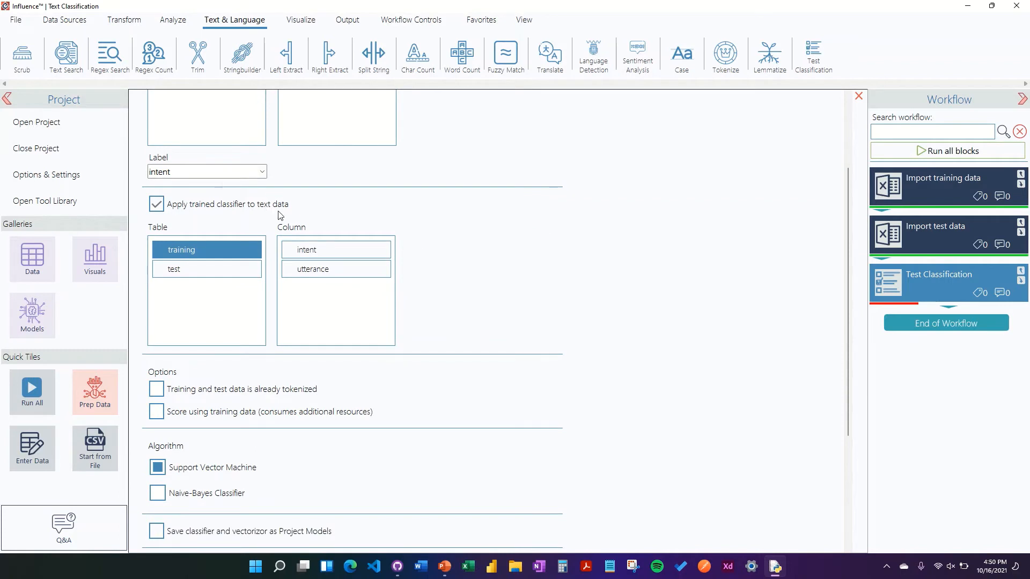
click(200, 271)
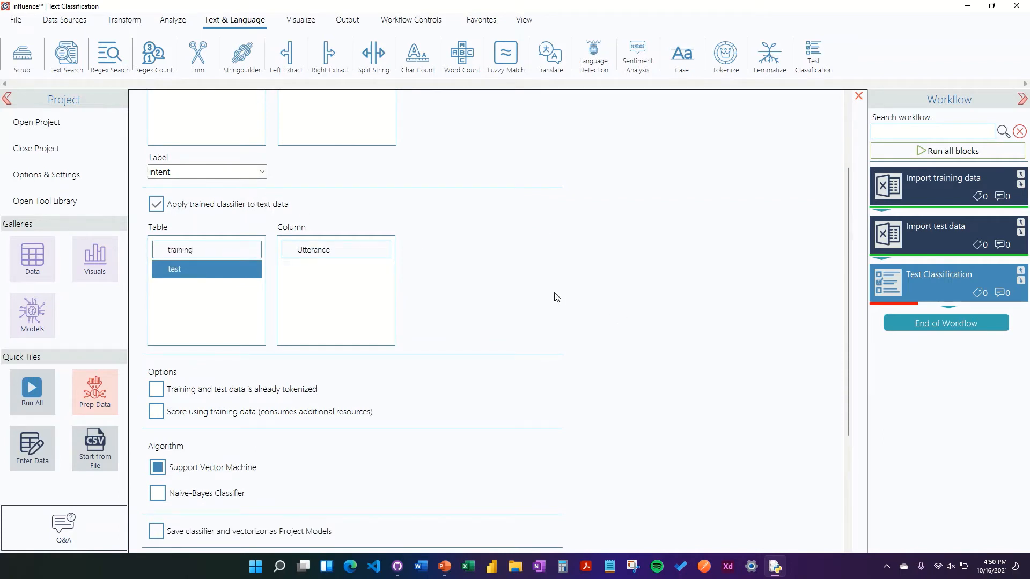
click(329, 253)
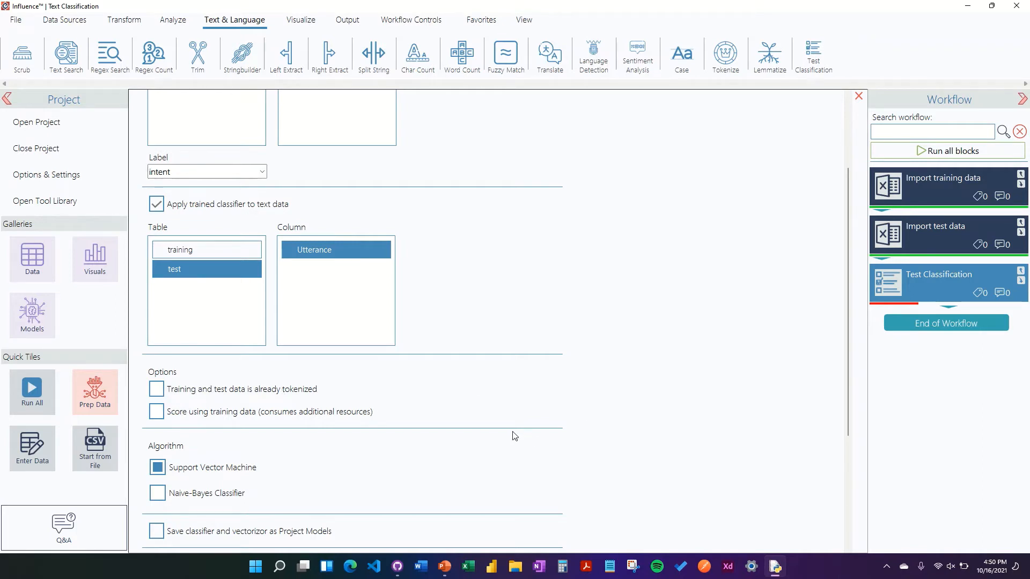
- Switch the algorithm to Naive-Bayes Classifier and back to Support Vector Machine
click(157, 417)
scroll(832, 400, down, 3)
scroll(274, 326, down, 1)
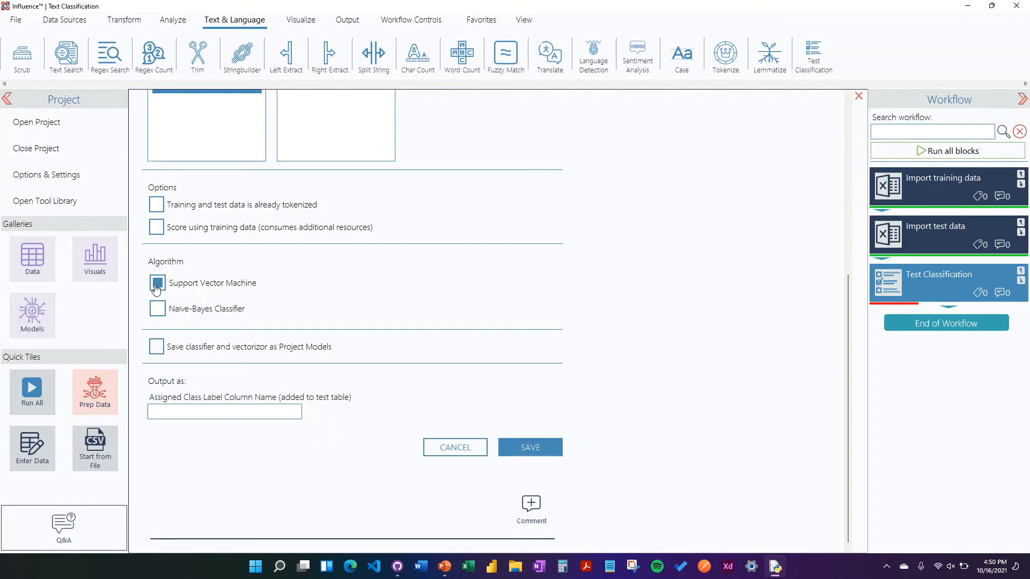
click(158, 309)
click(158, 283)
- Turn the option to save classifier and vectorizer as Project Models on and off again
click(157, 349)
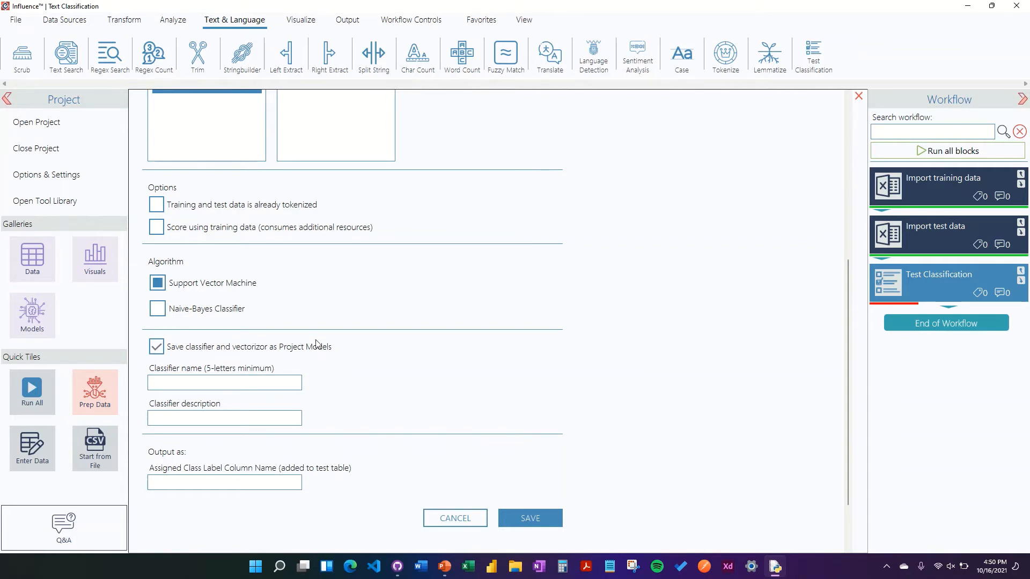
scroll(418, 343, down, 2)
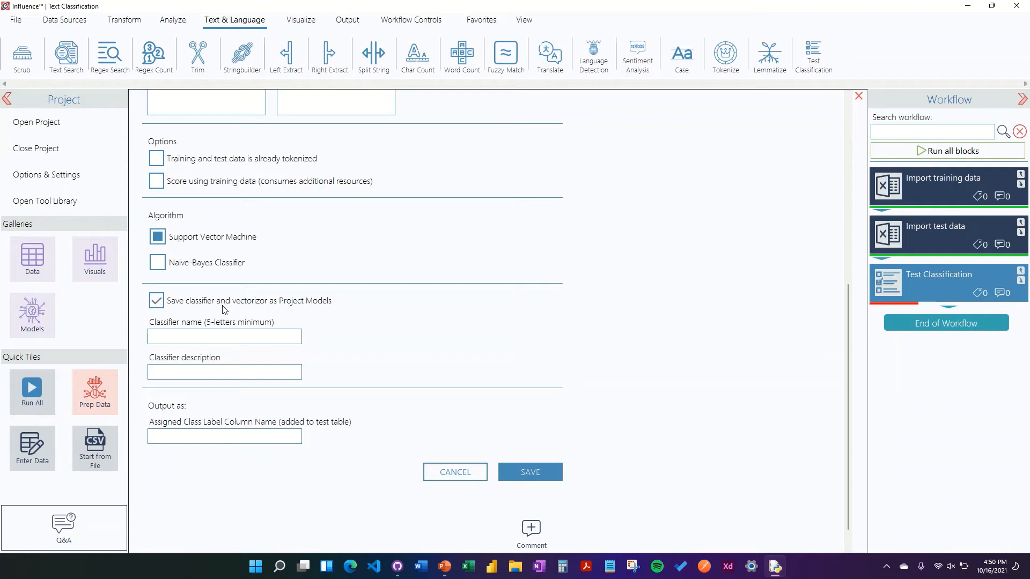
scroll(788, 300, up, 6)
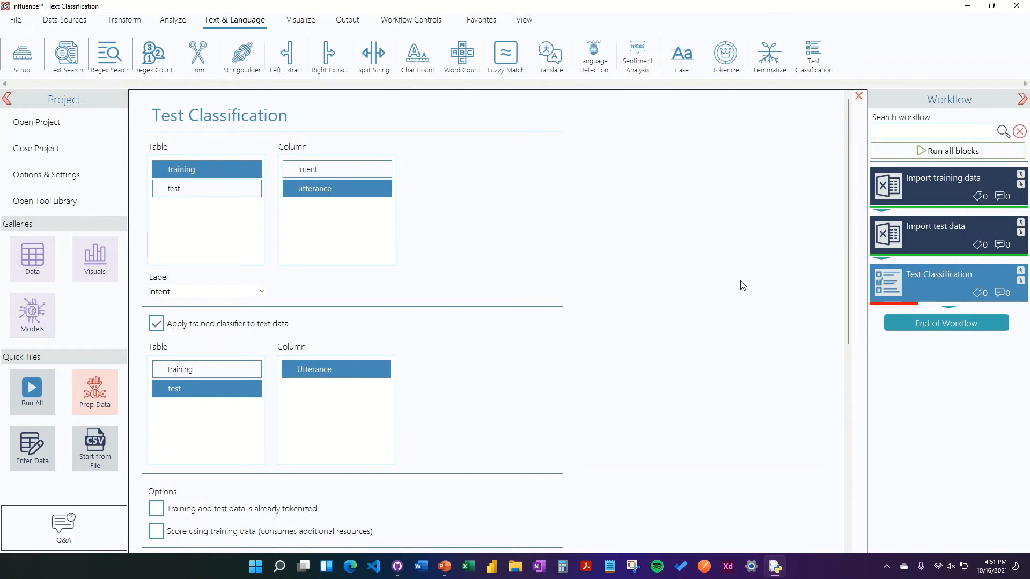
scroll(738, 295, down, 1)
scroll(735, 306, down, 5)
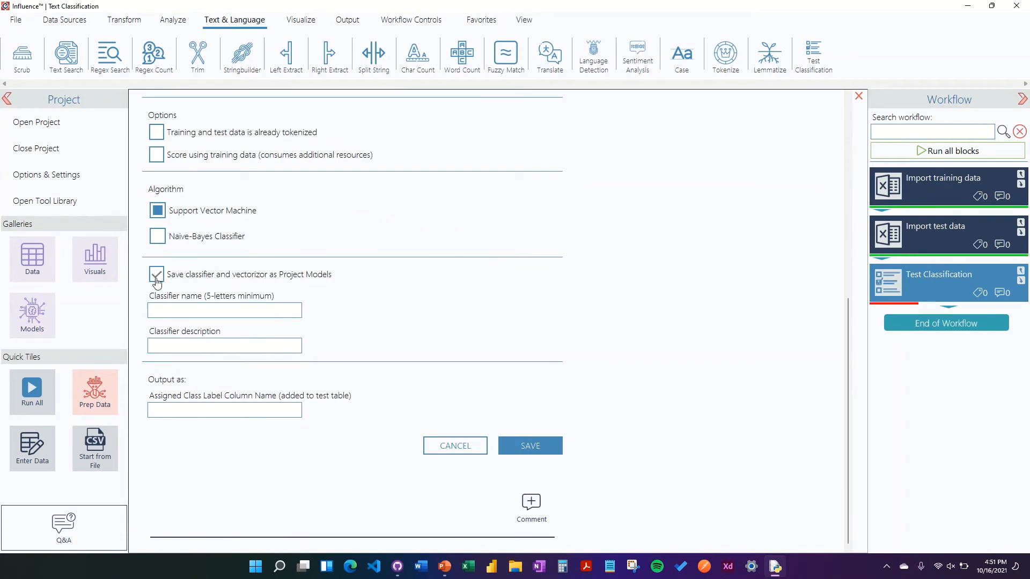
click(155, 277)
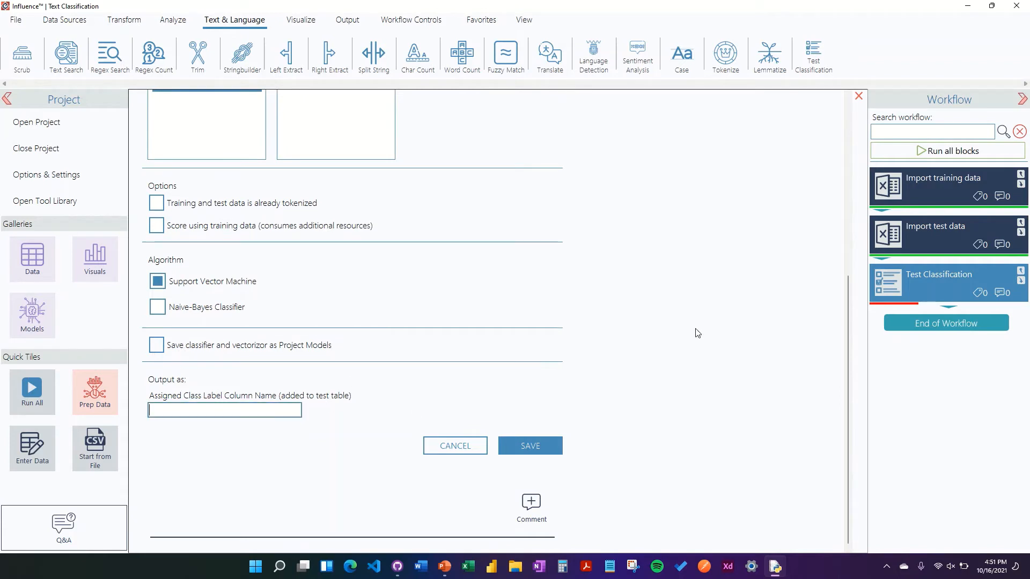
- Name the assigned class label output column assigned_class and save the block's settings
scroll(673, 360, up, 4)
scroll(672, 360, up, 1)
scroll(673, 361, down, 5)
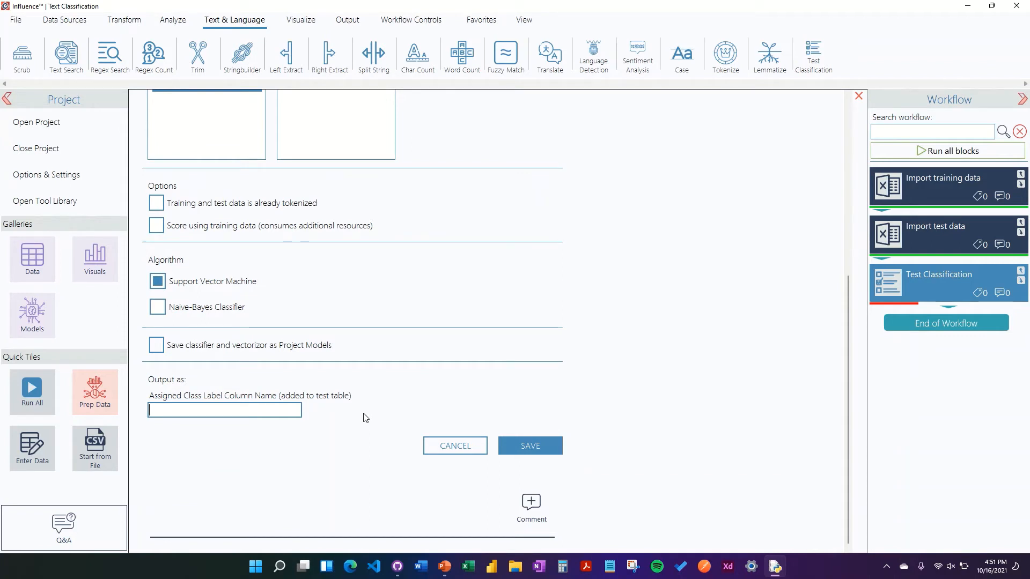
text(assigned_class)
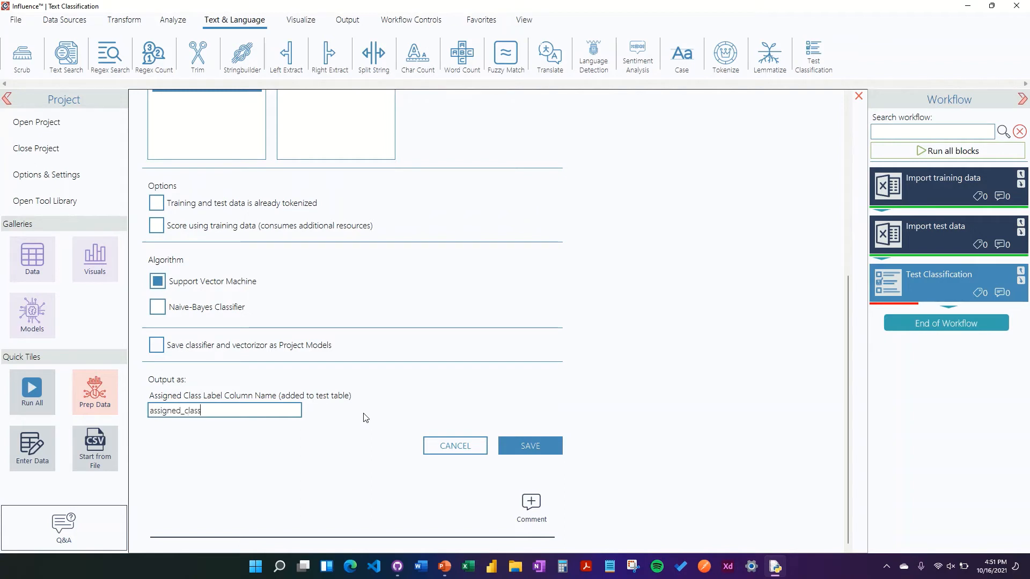
scroll(653, 417, up, 6)
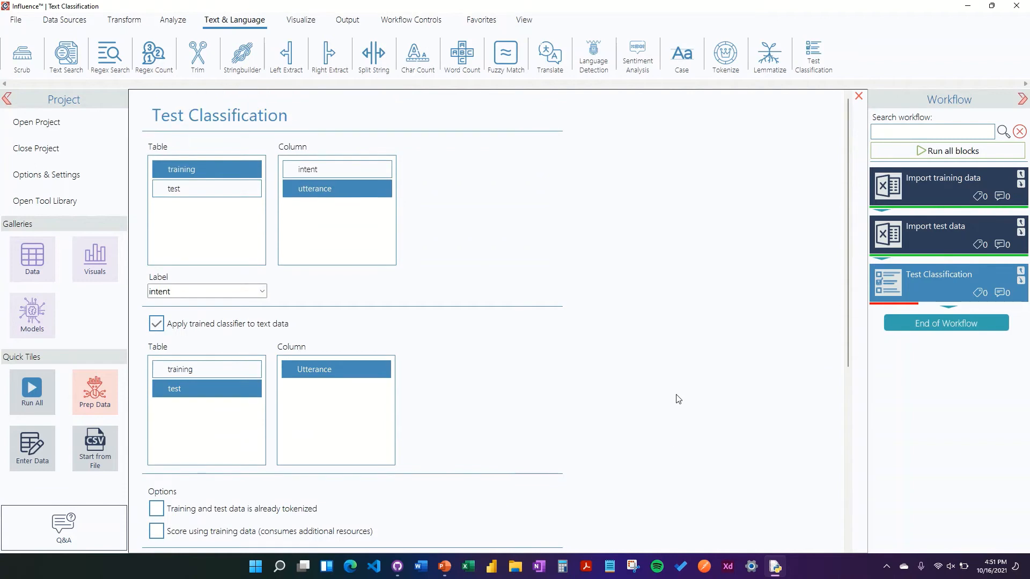
scroll(678, 399, down, 6)
click(530, 450)
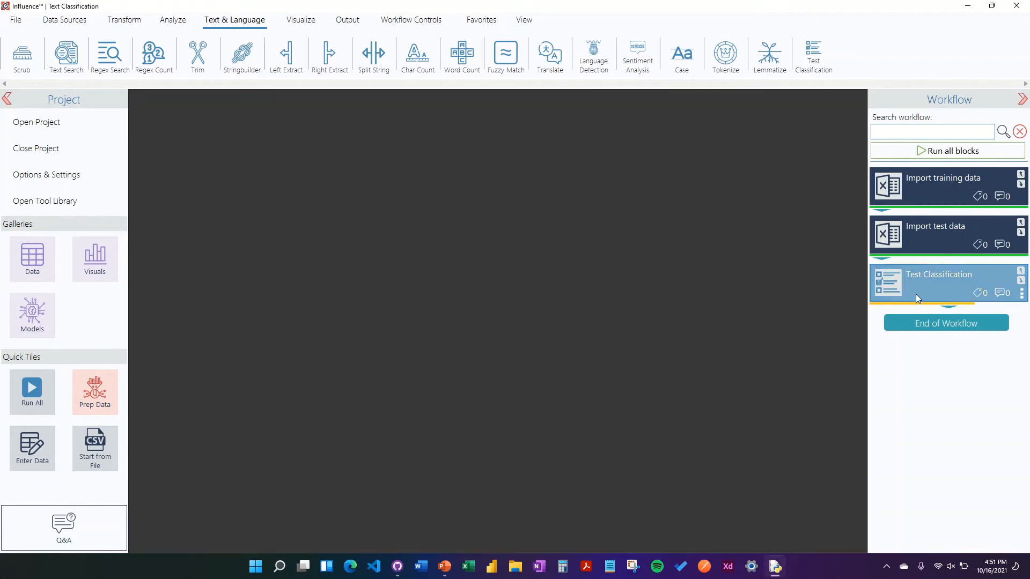
- Execute the Test Classification block and open the test table in the data viewer
right_click(896, 281)
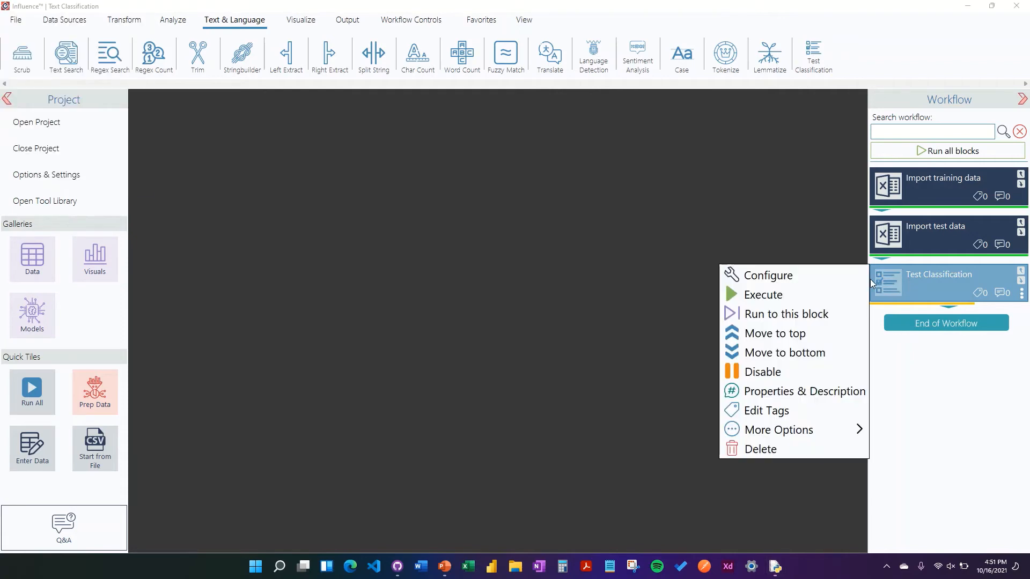
click(793, 295)
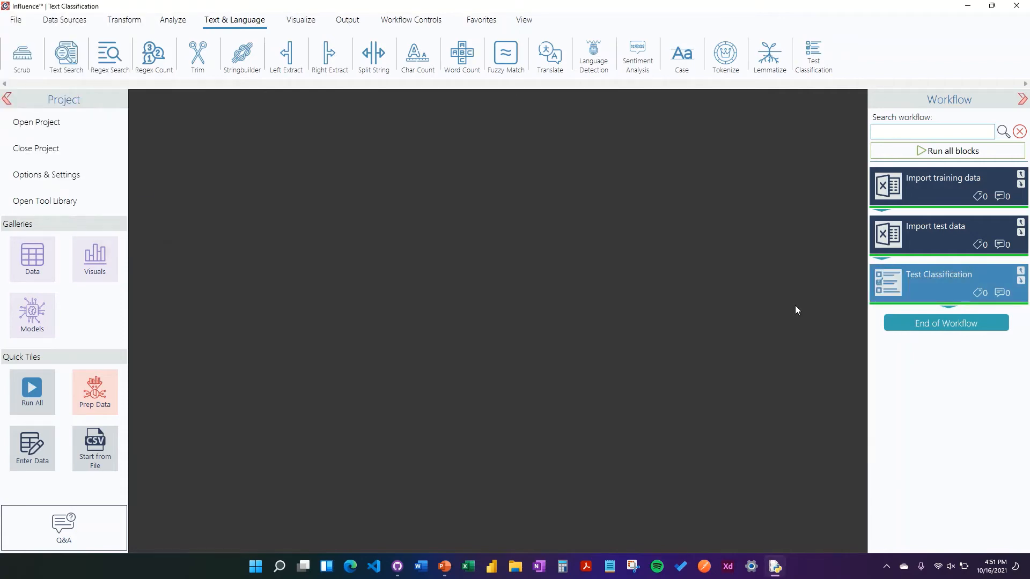
click(524, 20)
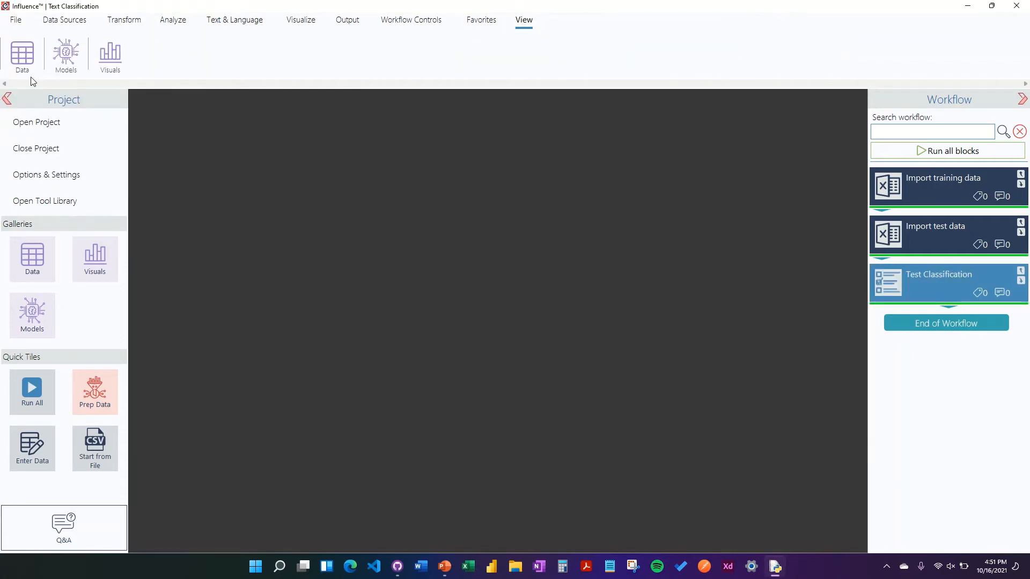
click(31, 49)
click(340, 123)
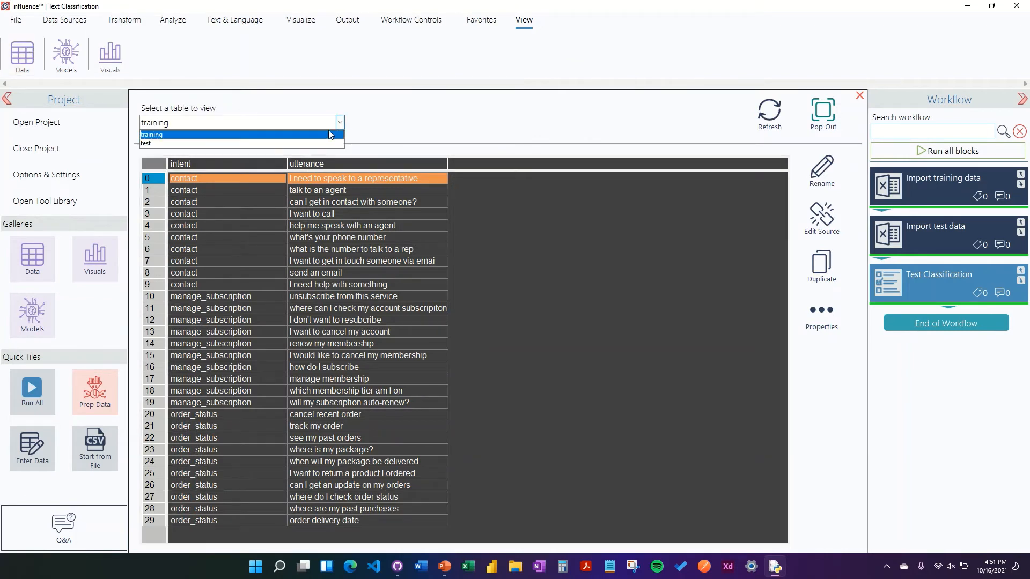
click(322, 144)
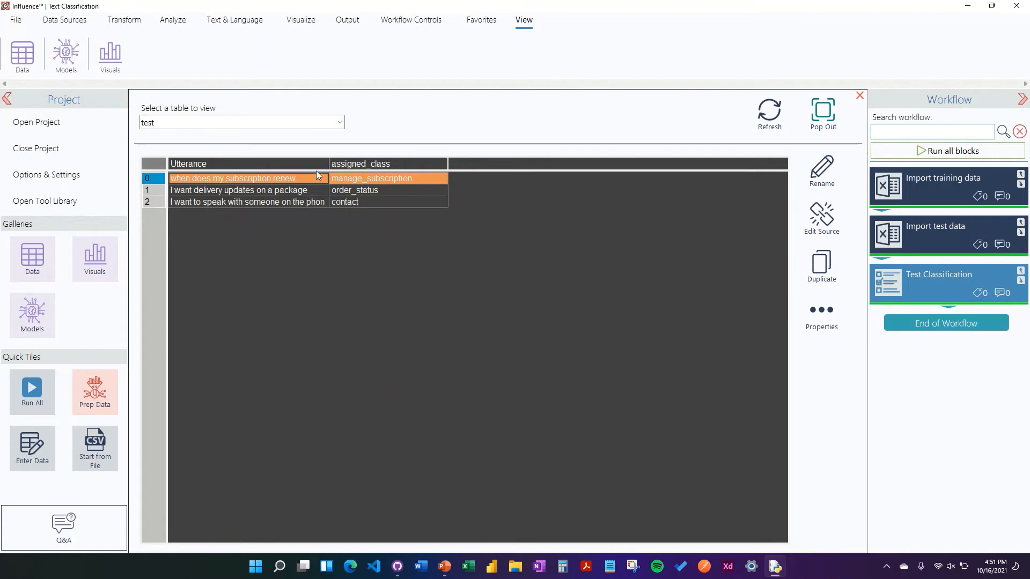
- Widen the test table's columns and examine the assigned_class prediction for each utterance
drag(330, 167, 352, 167)
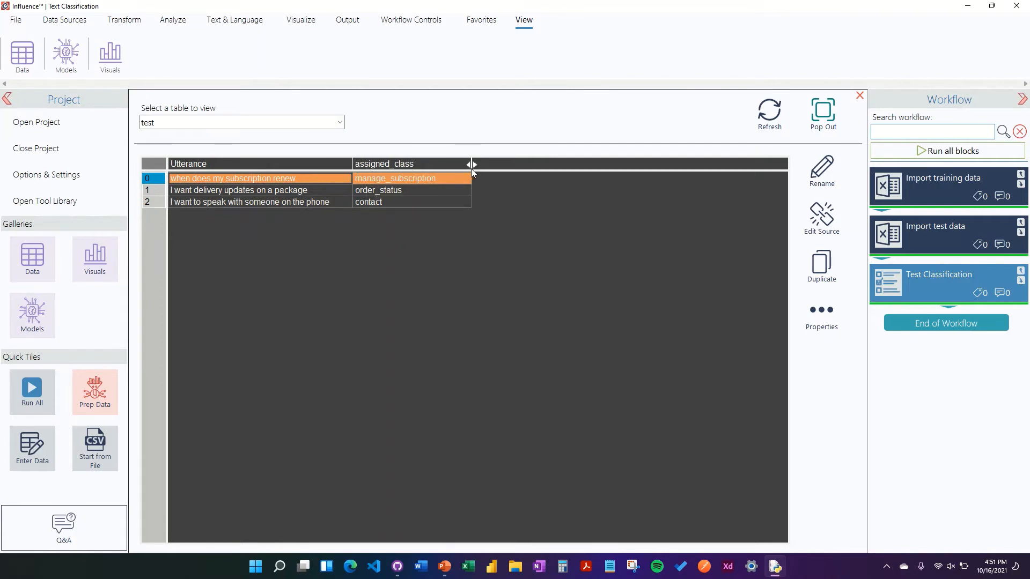
drag(492, 165, 500, 165)
drag(352, 158, 335, 162)
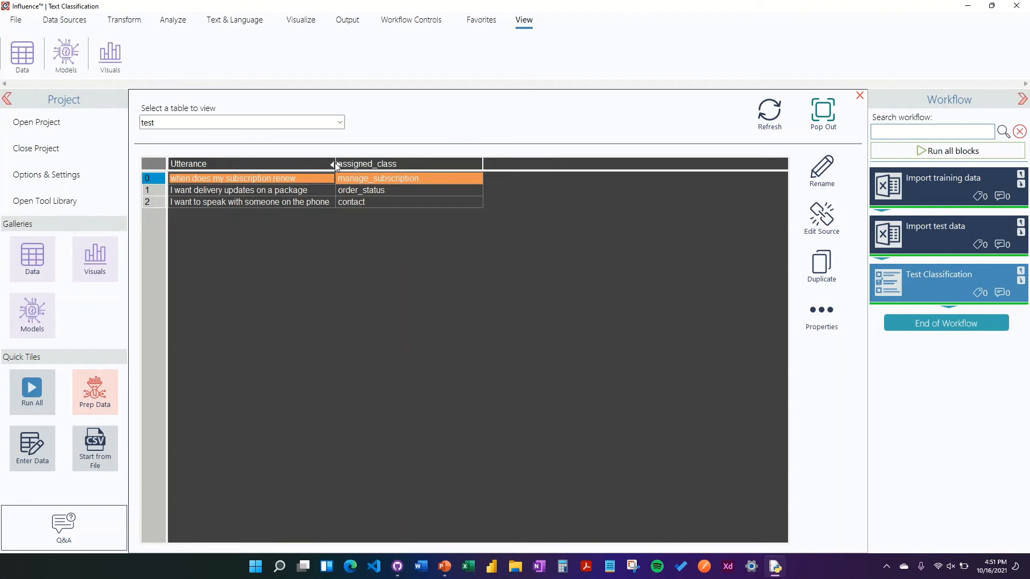
click(412, 186)
click(414, 180)
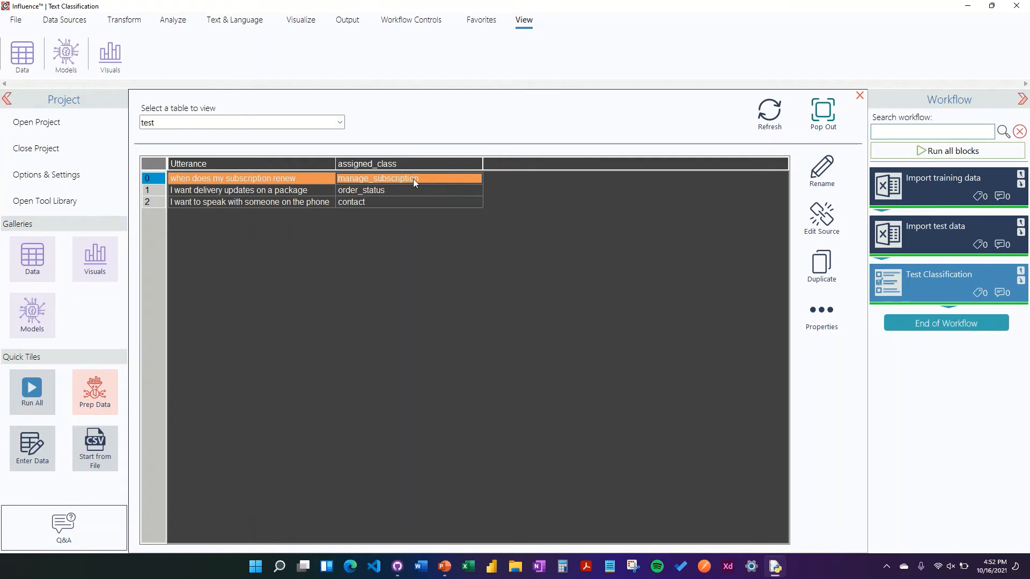
click(235, 190)
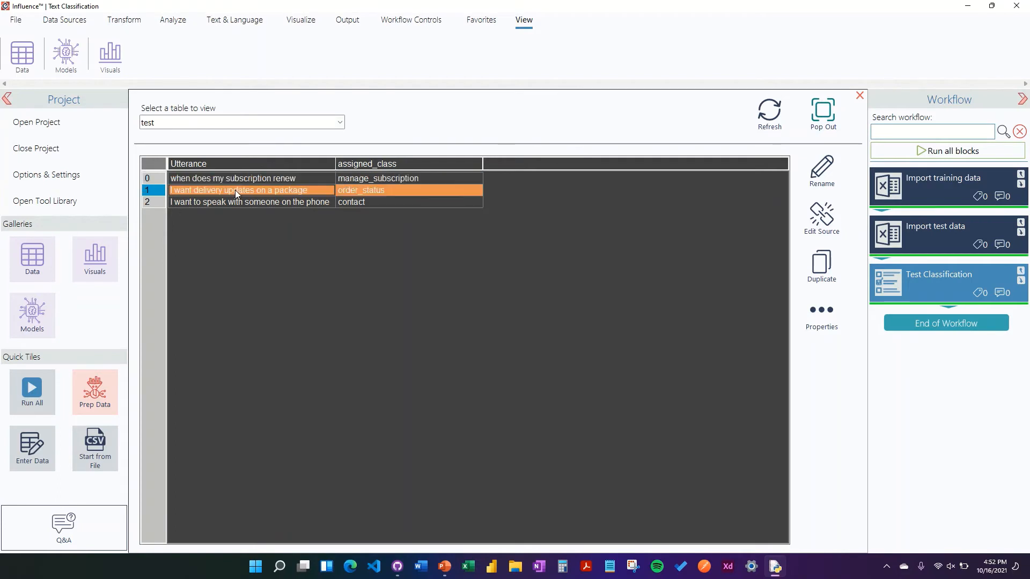
click(359, 191)
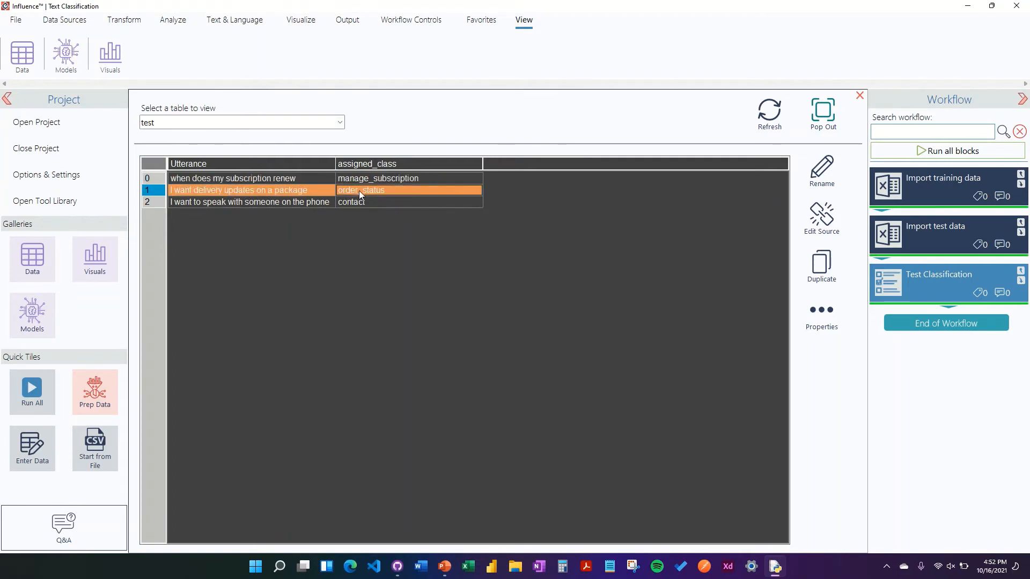
click(314, 203)
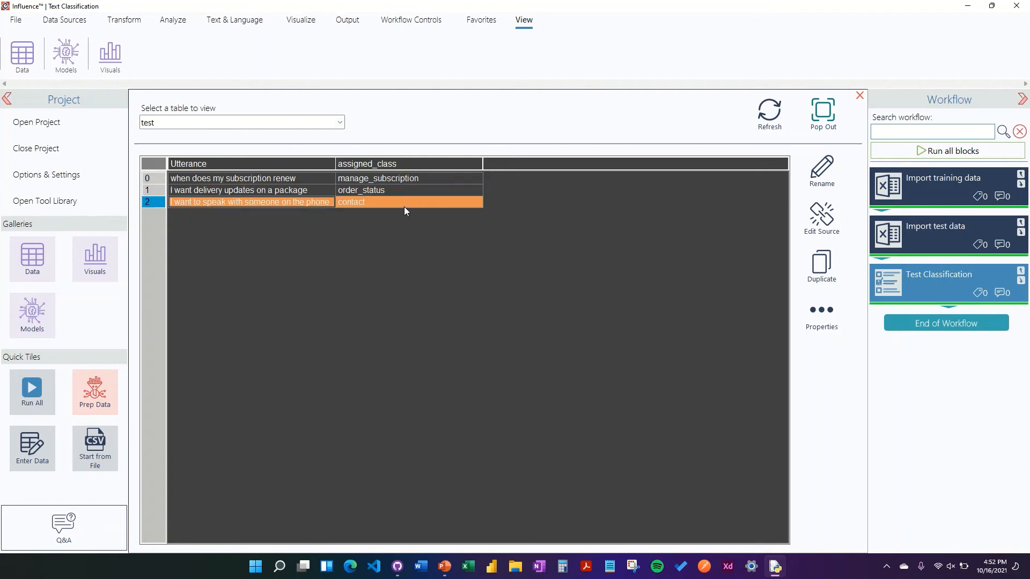
click(404, 206)
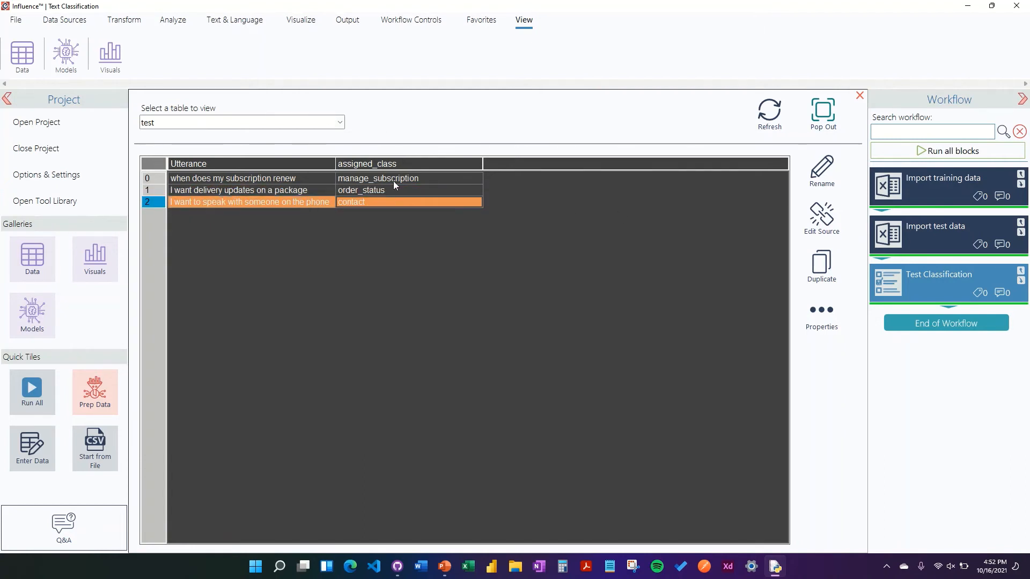
click(399, 163)
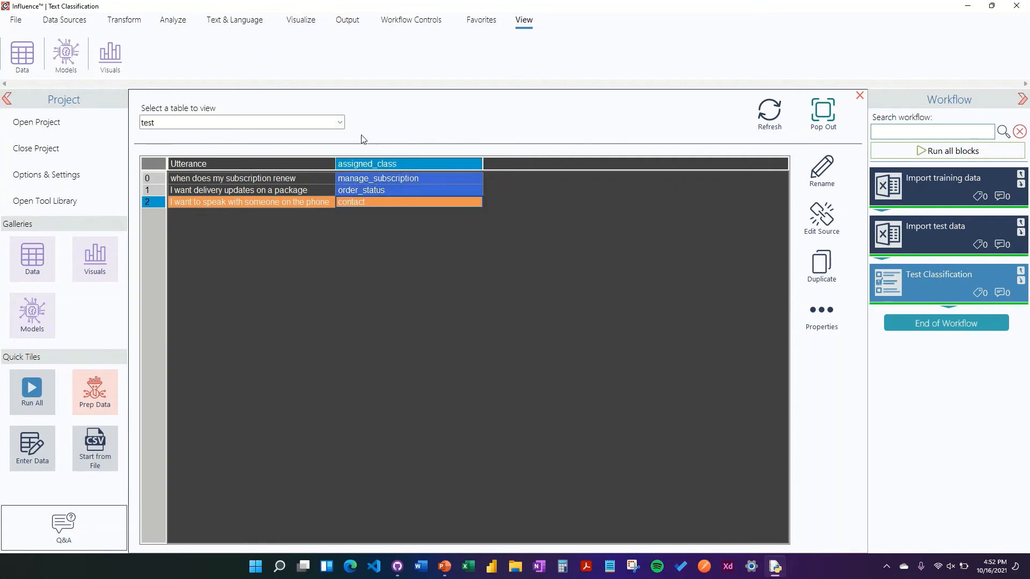
click(423, 200)
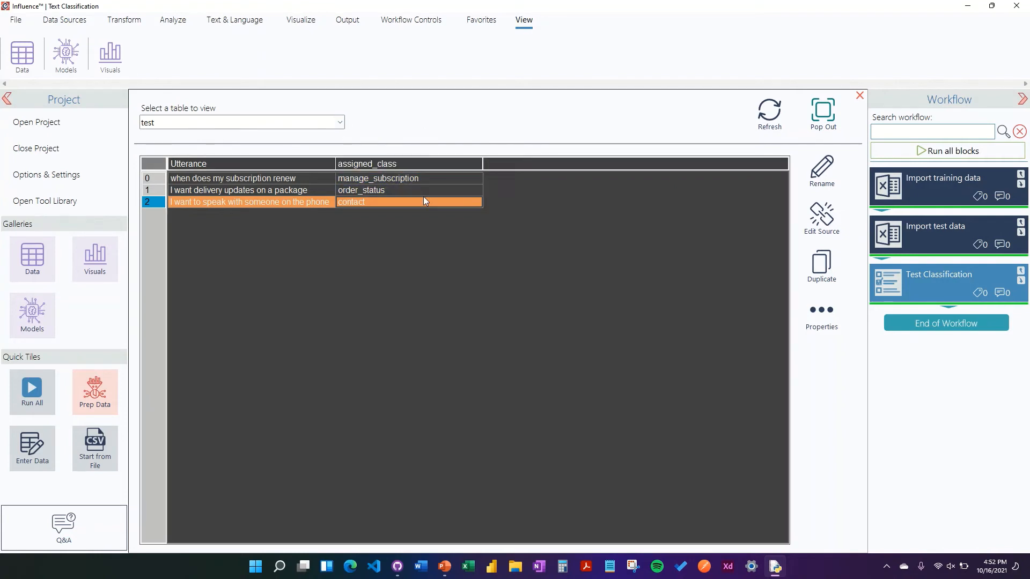
click(426, 190)
click(430, 177)
click(429, 190)
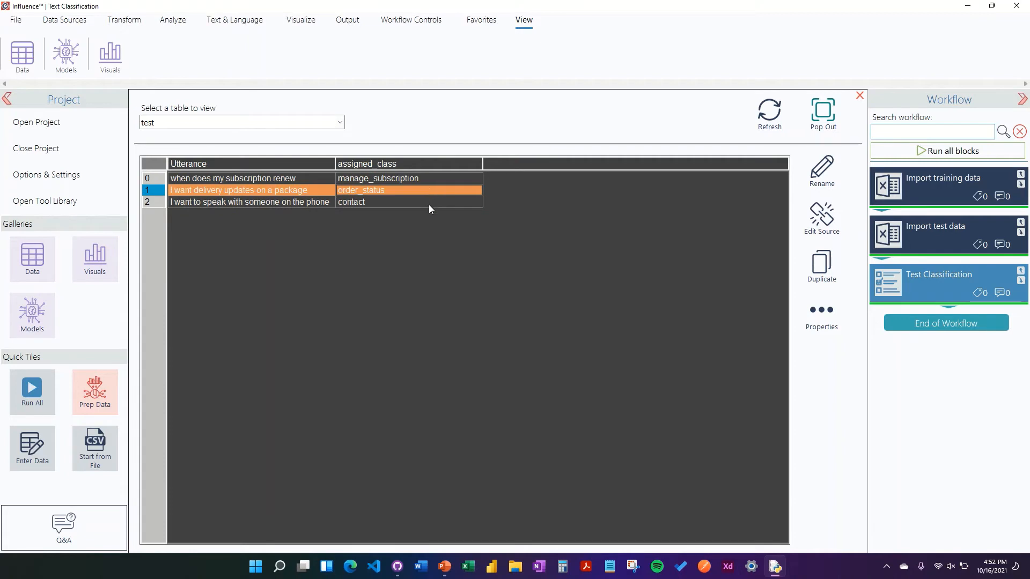
click(430, 203)
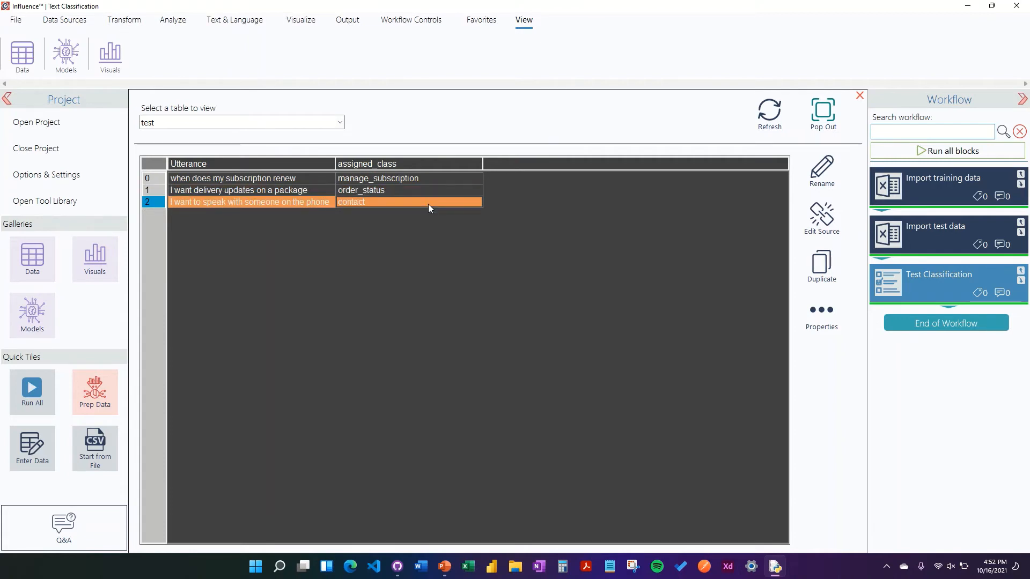
drag(335, 164, 362, 165)
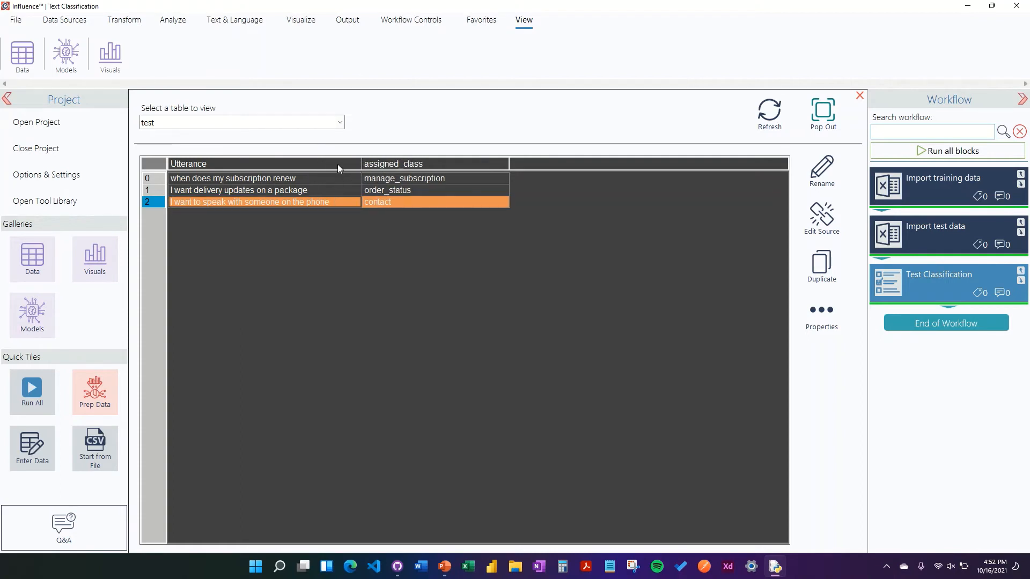
click(337, 164)
click(439, 165)
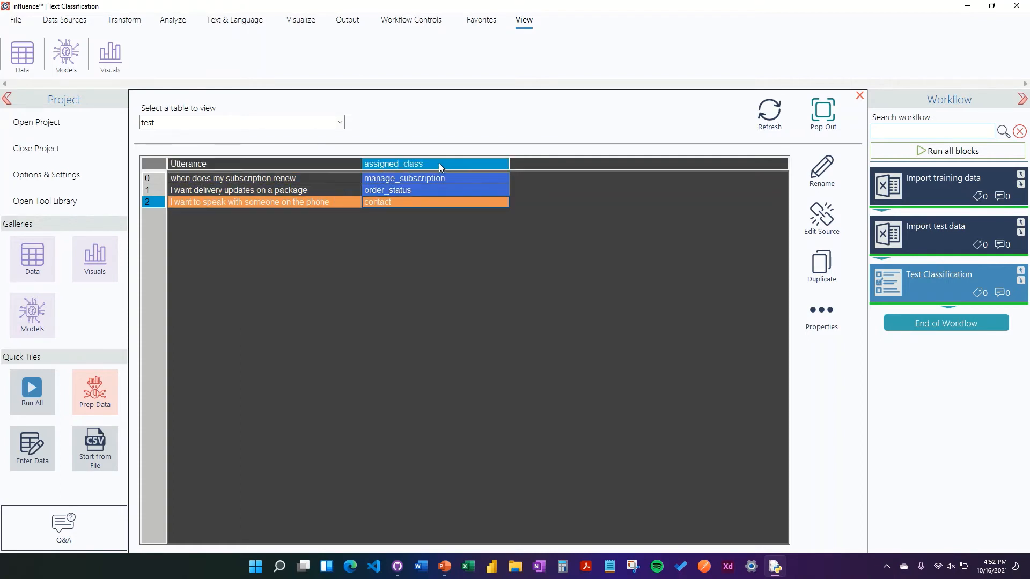
- View the training table for comparison and reopen the Test Classification block's settings
click(340, 122)
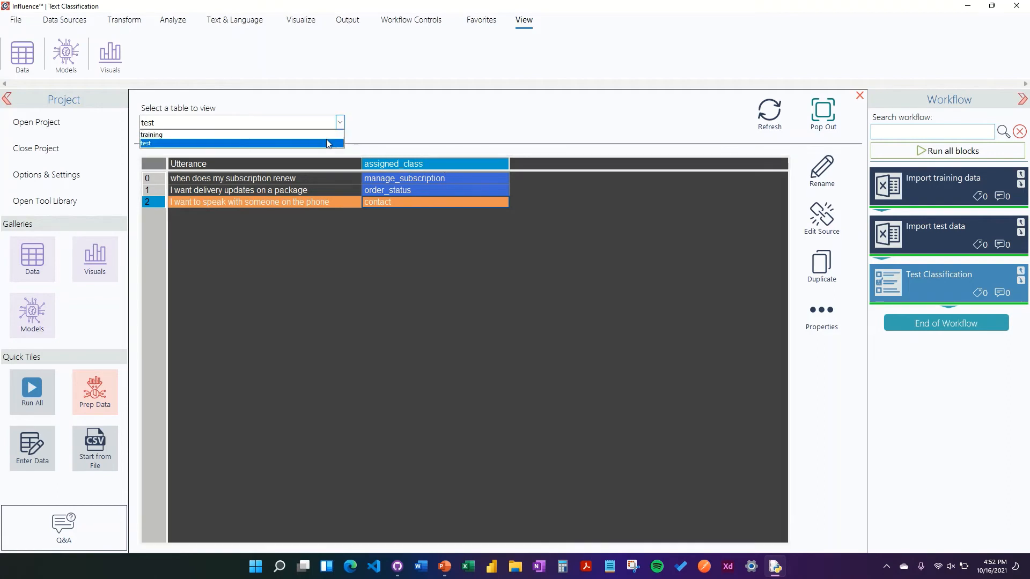
click(326, 139)
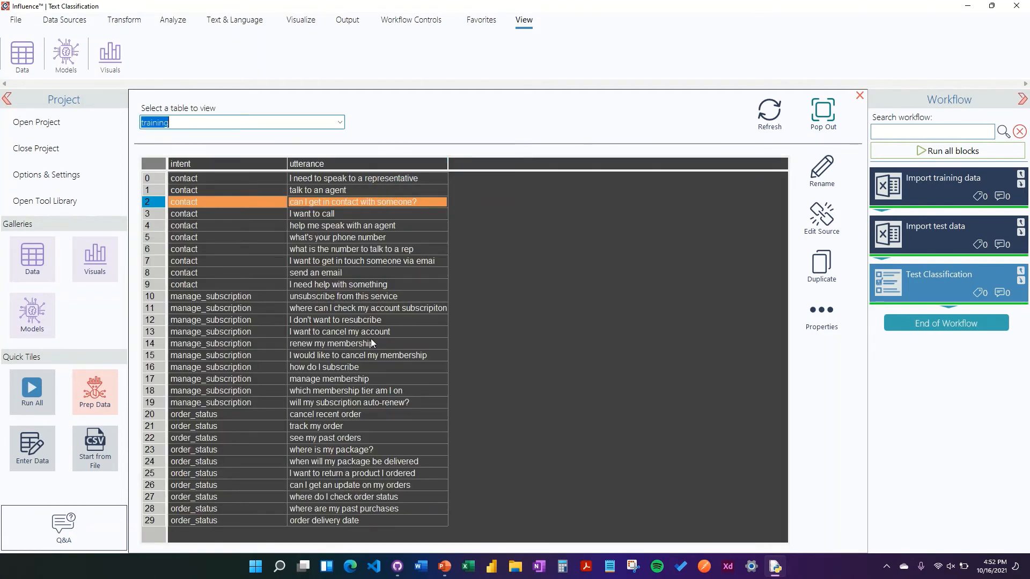
click(406, 213)
click(405, 205)
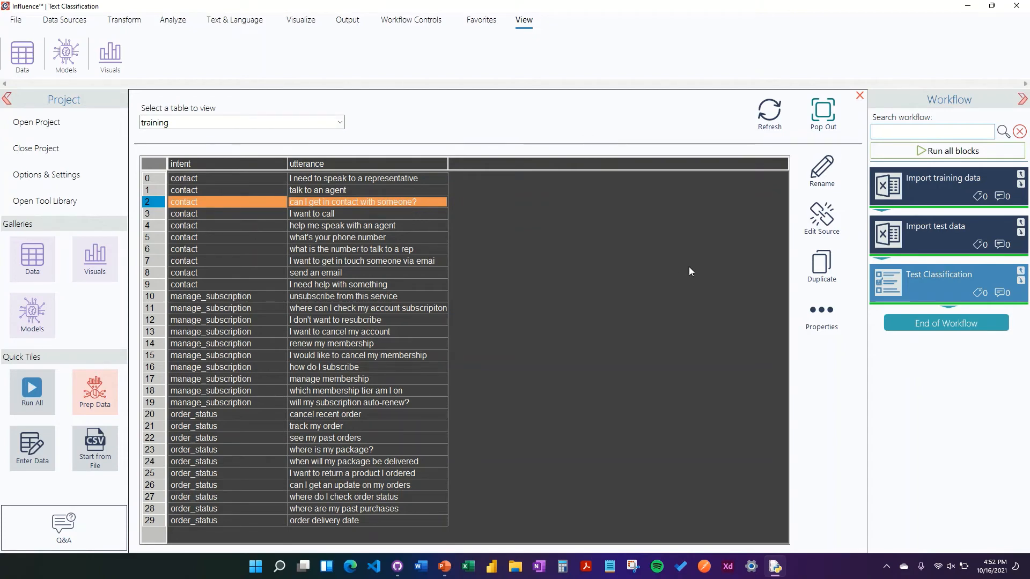
click(895, 282)
scroll(576, 335, down, 5)
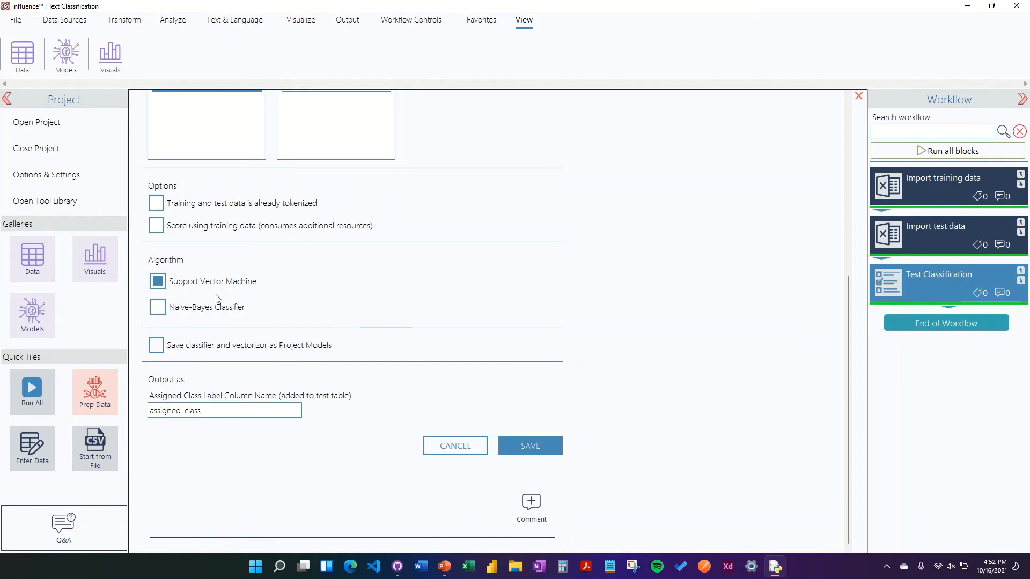
- Switch the Test Classification algorithm to Naive-Bayes Classifier, save the settings, and execute the block
click(198, 304)
click(542, 450)
right_click(896, 281)
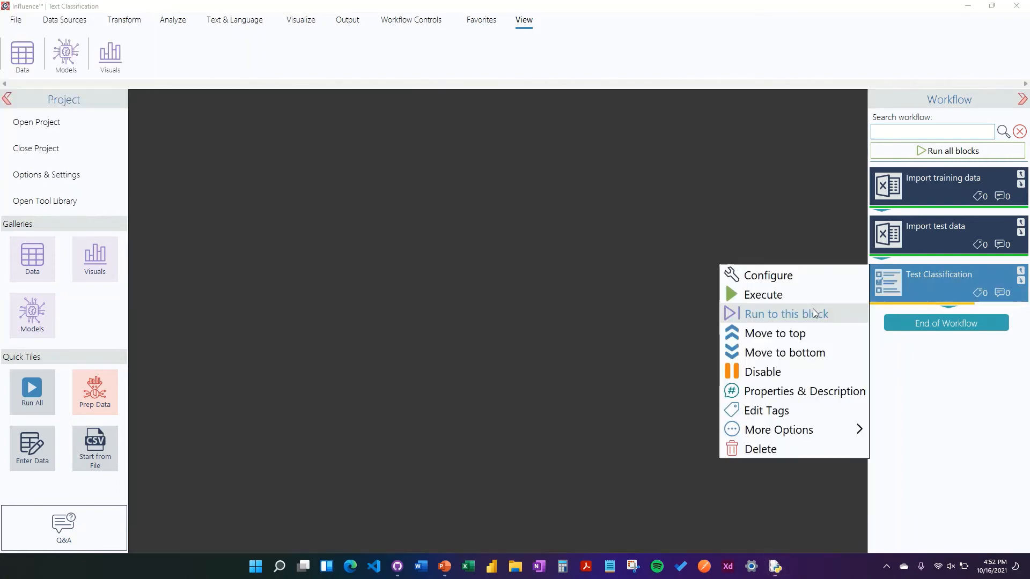
click(812, 309)
right_click(896, 278)
click(822, 292)
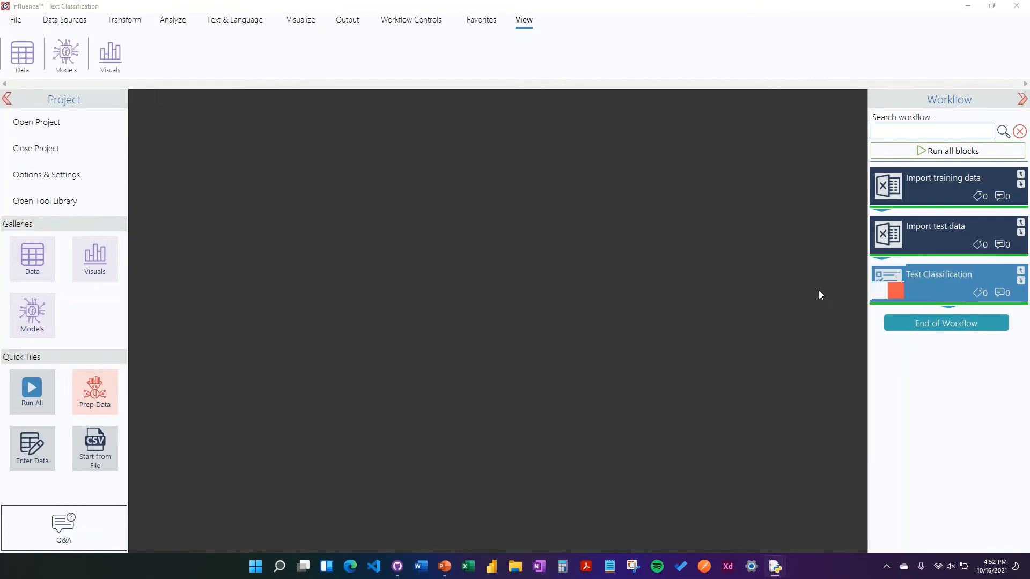
- Open the test table in the data viewer to examine the new assigned_class predictions
click(8, 57)
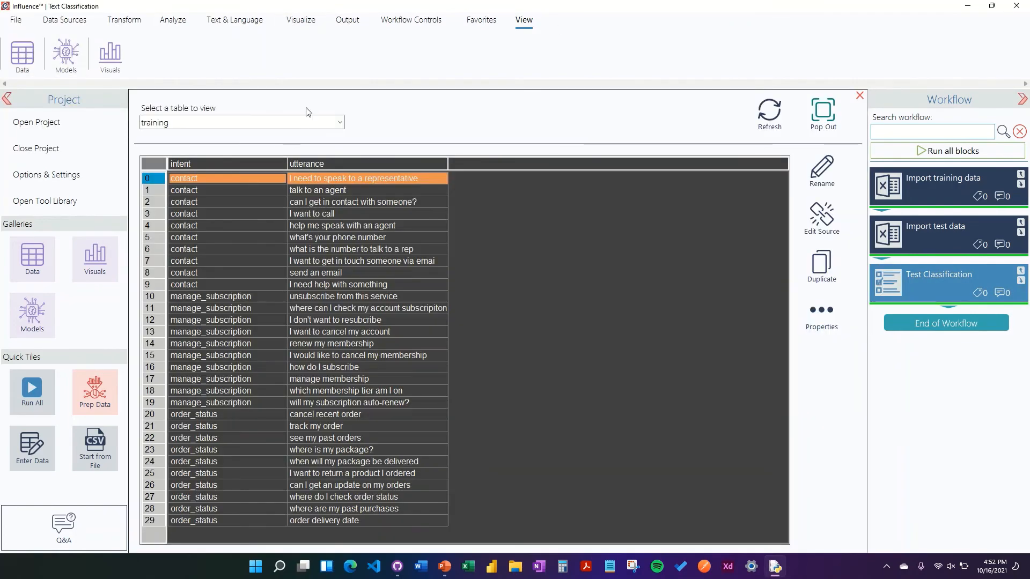
click(340, 122)
click(331, 143)
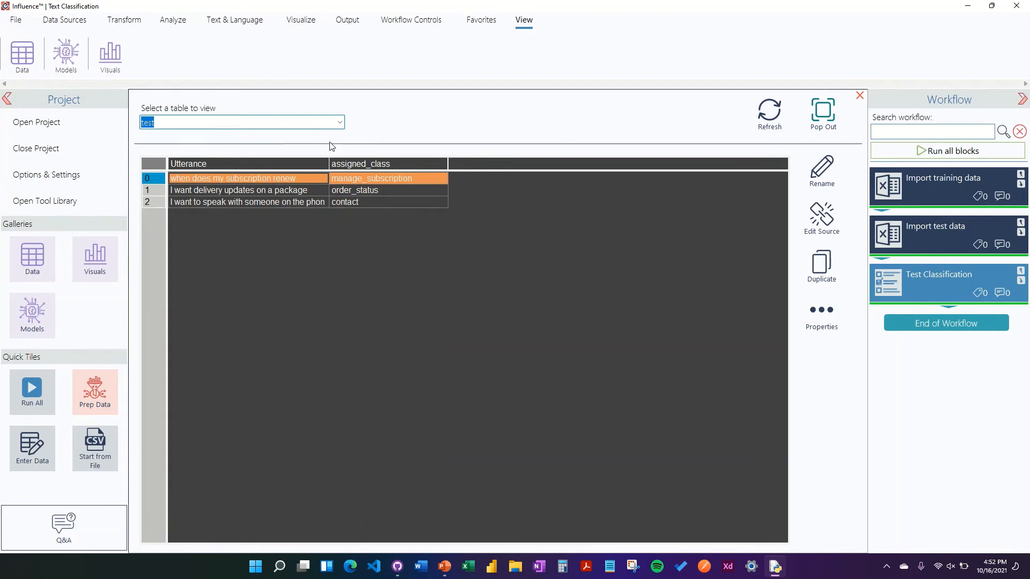
click(860, 96)
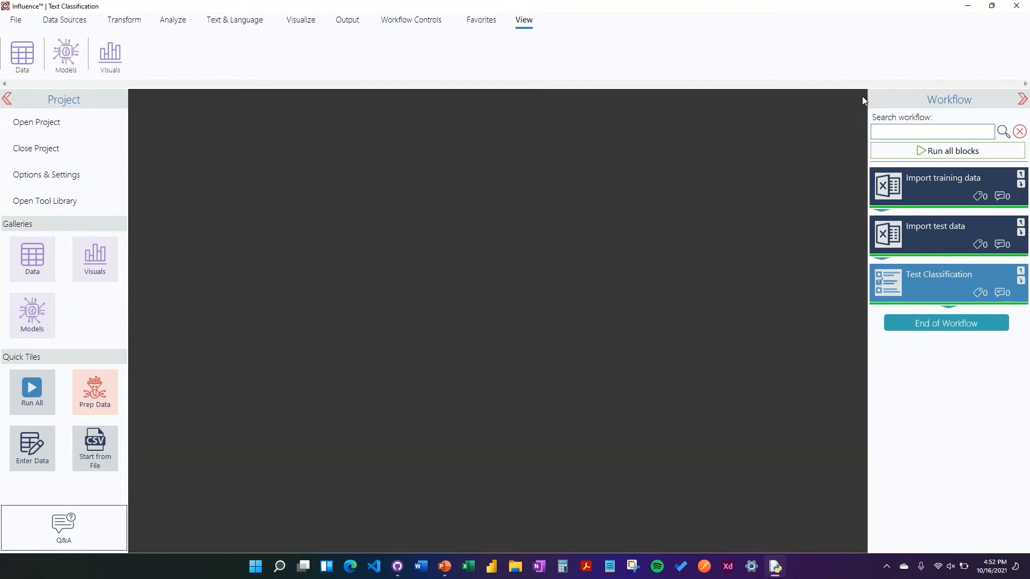
- Review the Test Classification block's settings and the training table in the data viewer
click(884, 286)
scroll(595, 396, down, 5)
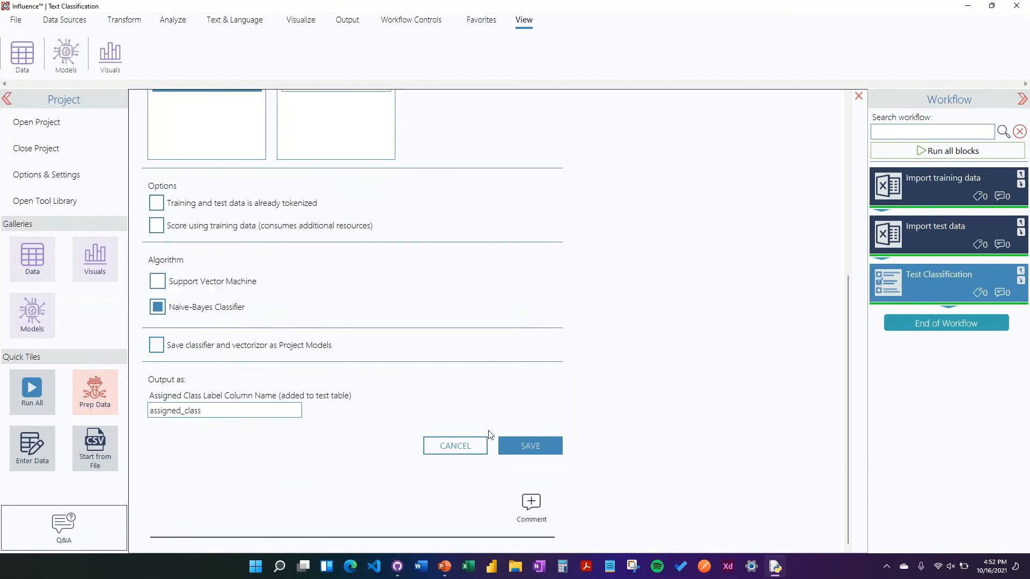
click(462, 445)
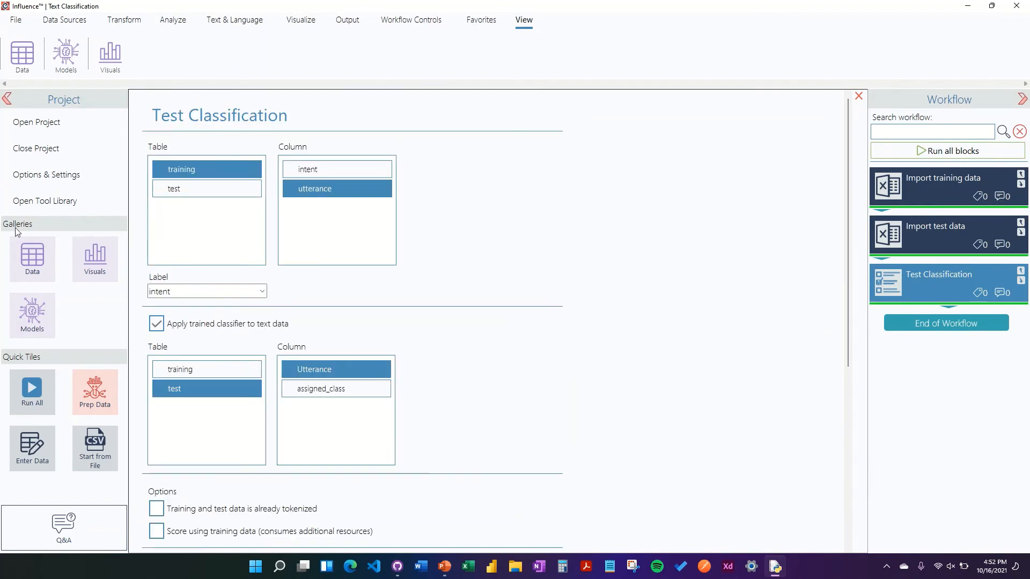
scroll(852, 278, down, 4)
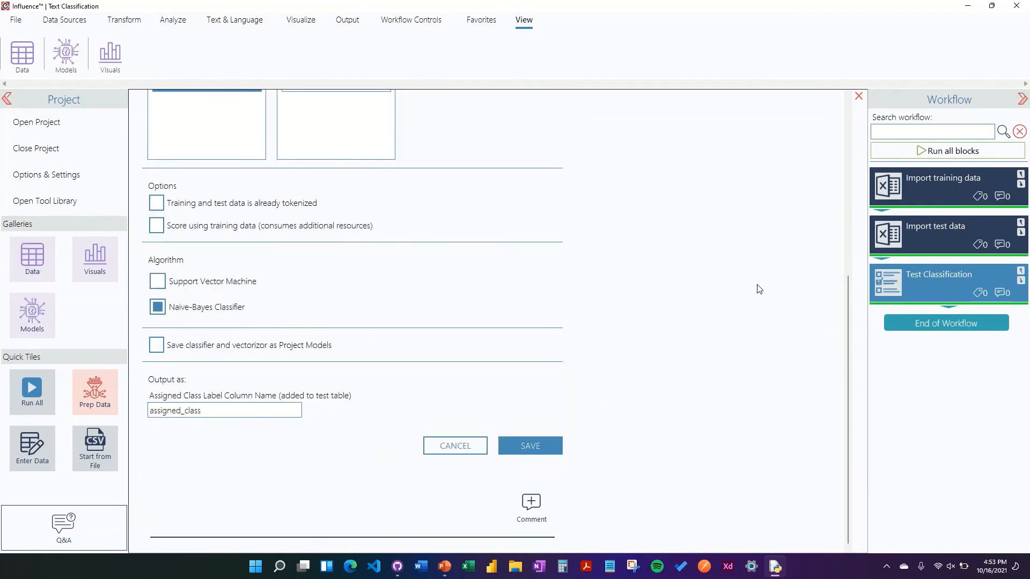
scroll(757, 285, up, 4)
scroll(504, 279, down, 3)
scroll(762, 256, up, 4)
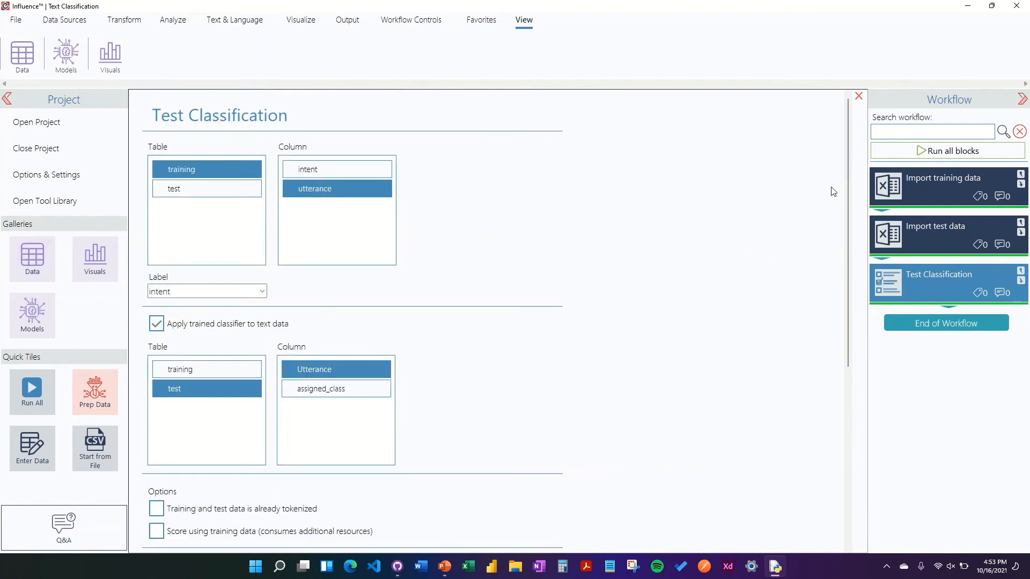
click(858, 97)
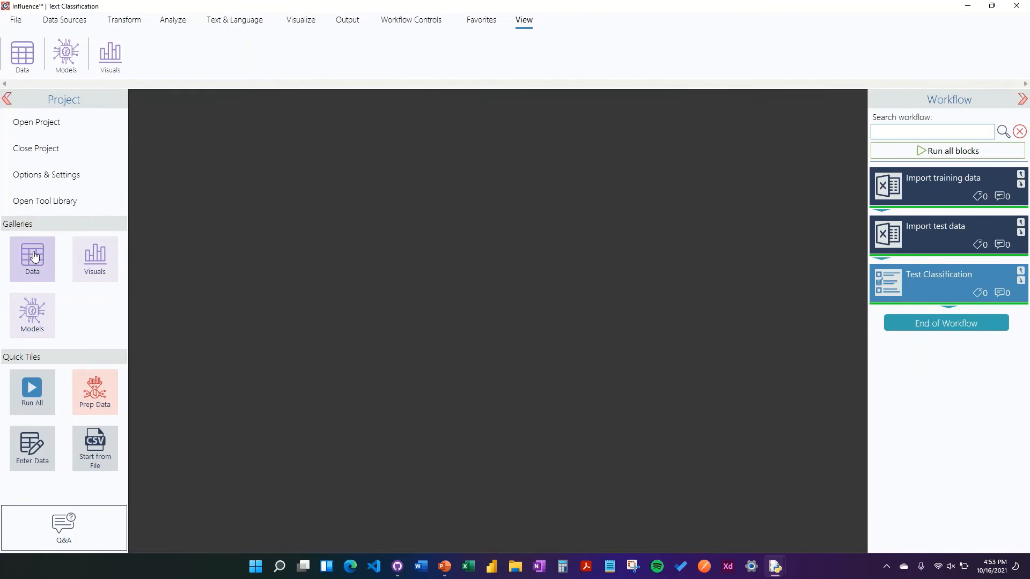
click(32, 258)
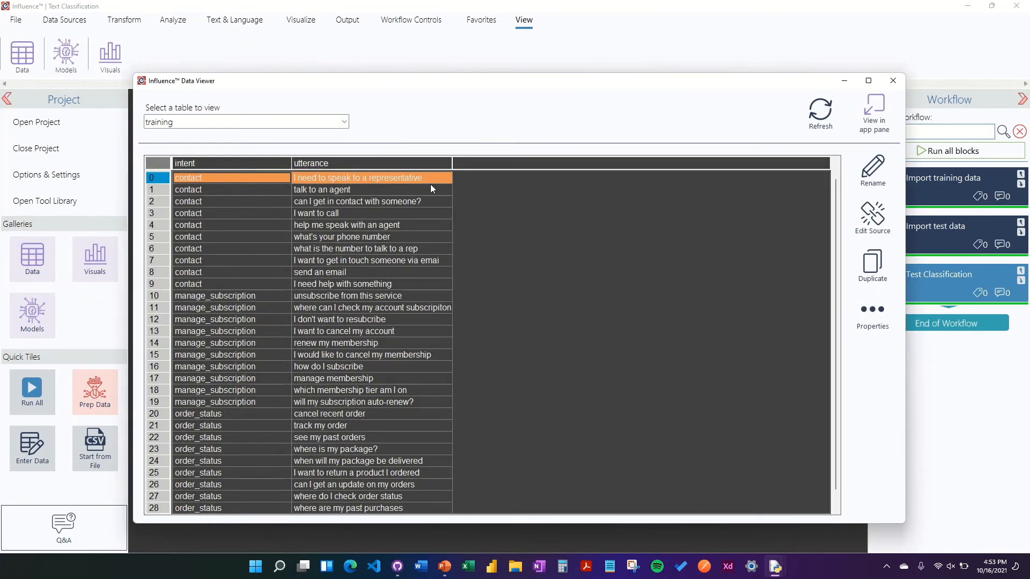
click(893, 81)
- Insert an Enter Data block above Test Classification and name its table more-utterences
click(62, 23)
drag(242, 54, 911, 271)
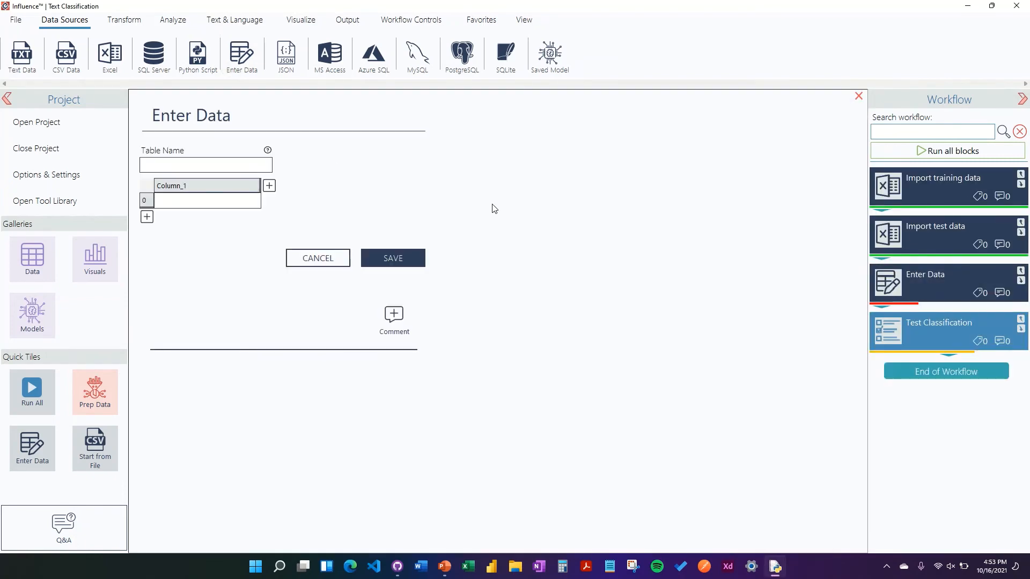
click(208, 164)
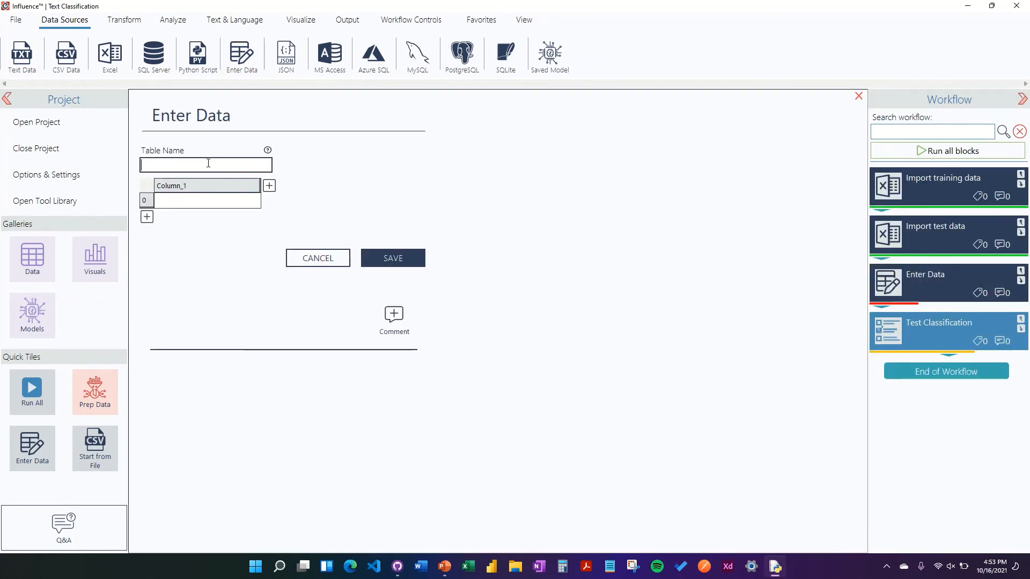
text(more-ut)
text(ternac)
key(BackSpace)
key(BackSpace)
key(BackSpace)
key(BackSpace)
text(ances)
- Rename the table's first column to utterance
key(BackSpace)
key(BackSpace)
key(BackSpace)
key(BackSpace)
key(BackSpace)
text(ences)
right_click(224, 190)
click(215, 201)
key(BackSpace)
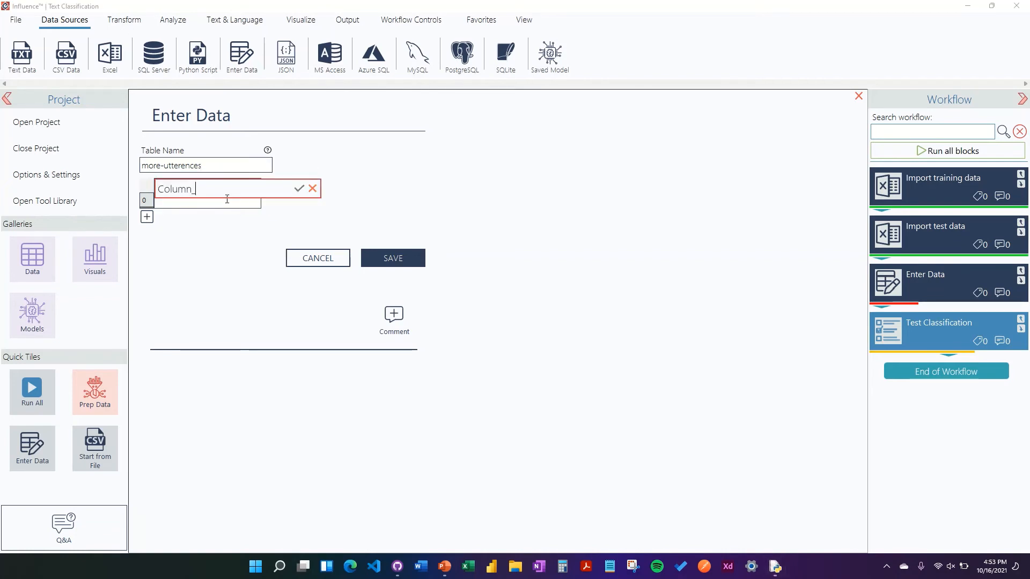
key(BackSpace)
key(BackSpace)
key(BackSpace)
key(BackSpace)
key(BackSpace)
key(BackSpace)
key(BackSpace)
text(utterance)
key(Return)
- Widen the utterance column and enter "my order was late" in the first row
click(230, 197)
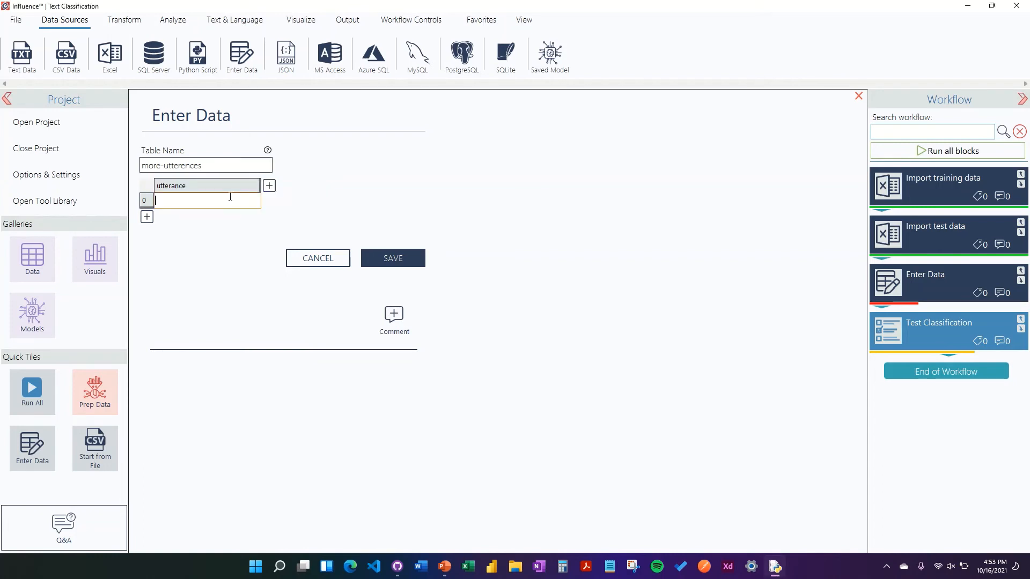
drag(260, 185, 339, 194)
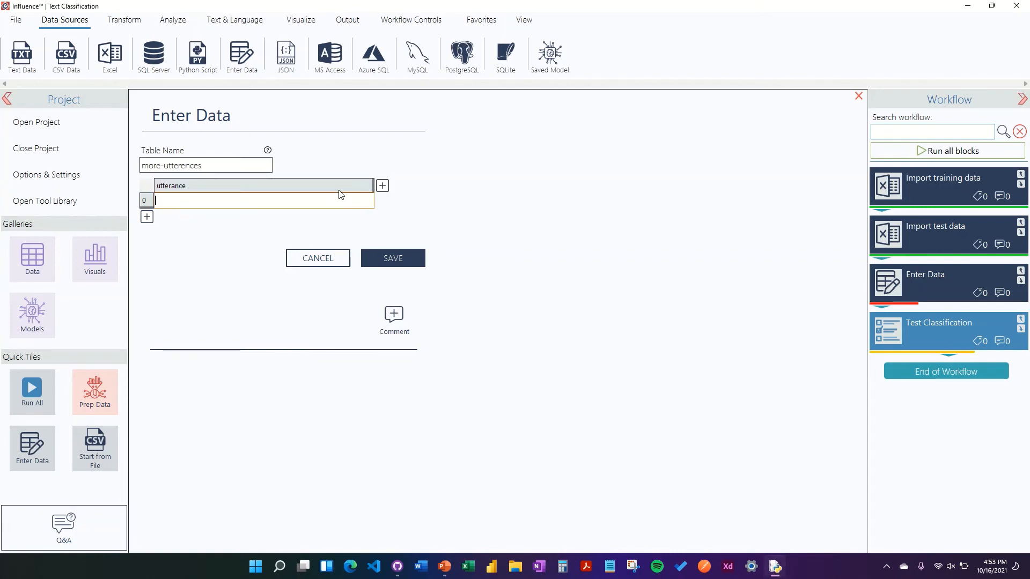
text(my order was late)
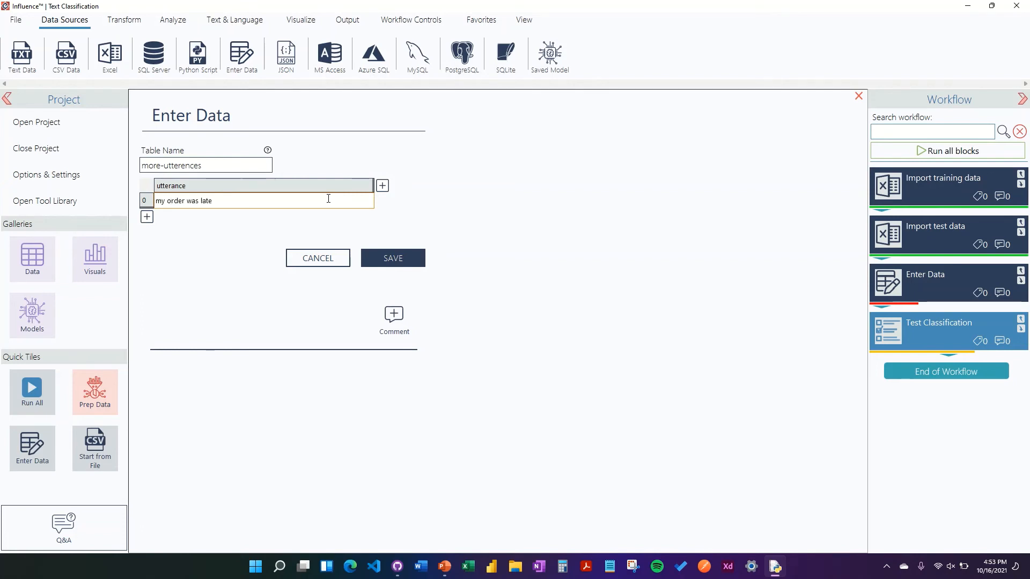
- Add a second row with the utterance "I want to reorder something that never arrived"
click(146, 216)
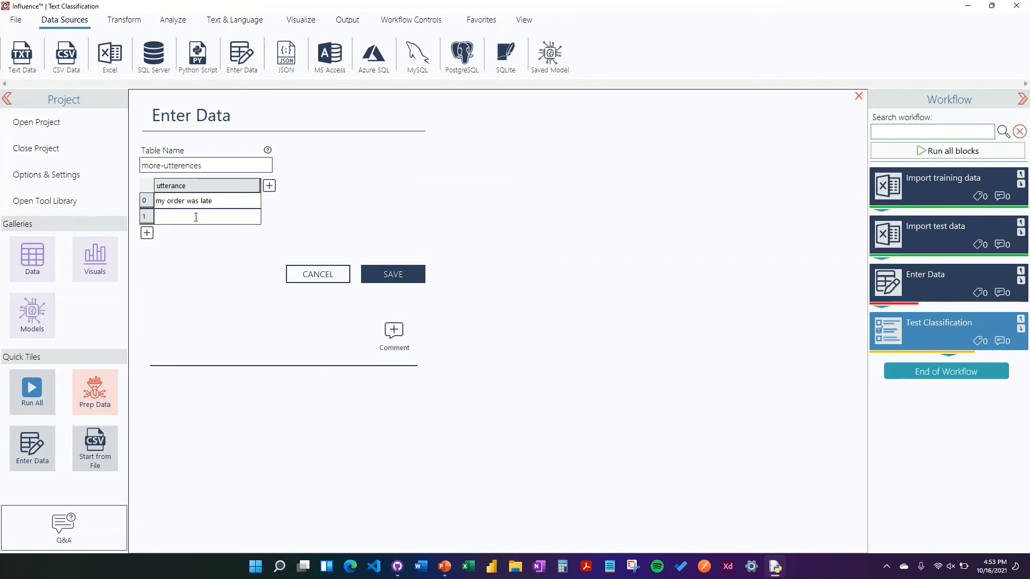
click(192, 215)
text(I want to )
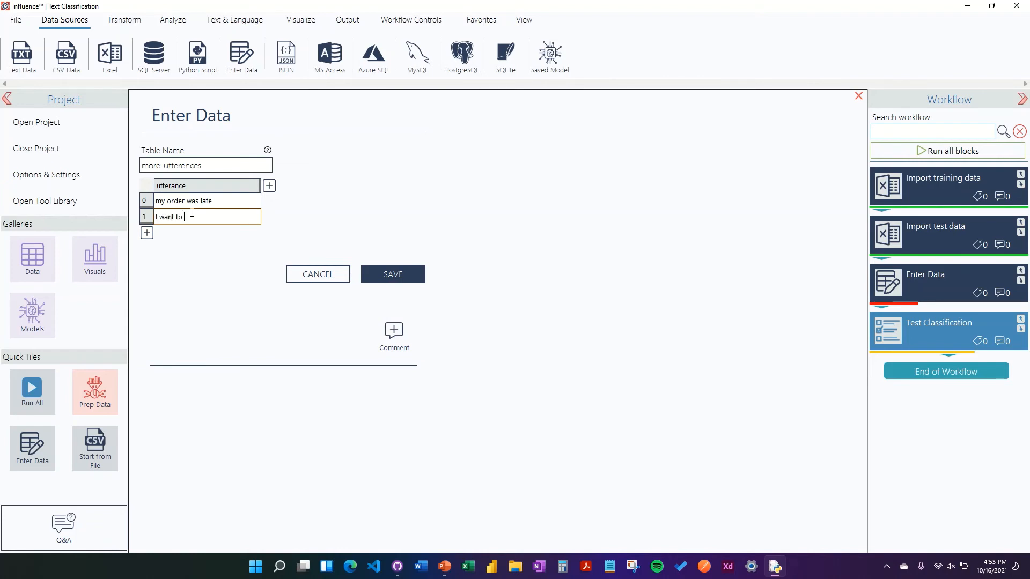
text(reorder s)
text(omething that ner)
text(er arrived)
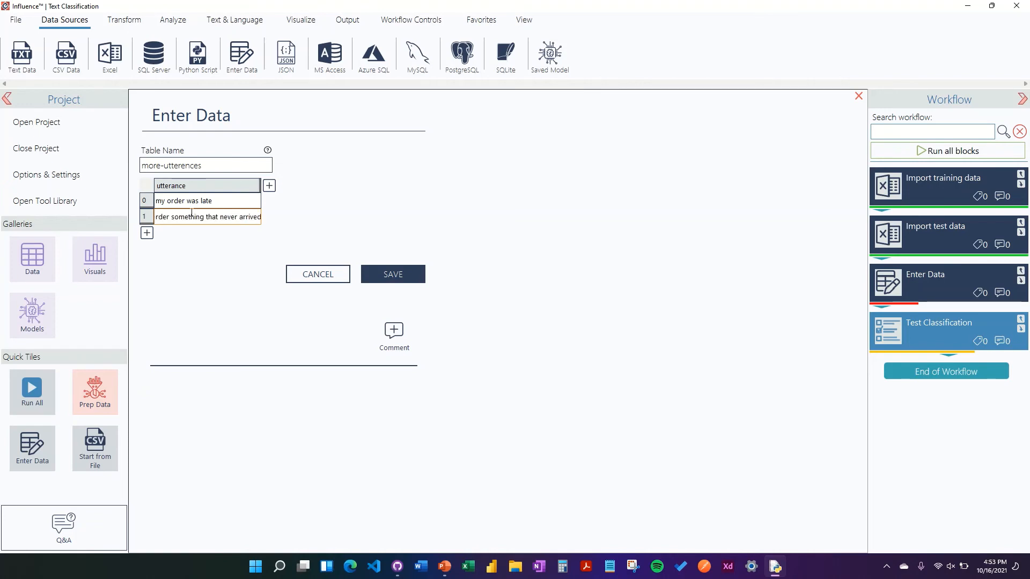
- Add a third row reading "my membership fee is too high, can I lower it?"
click(196, 234)
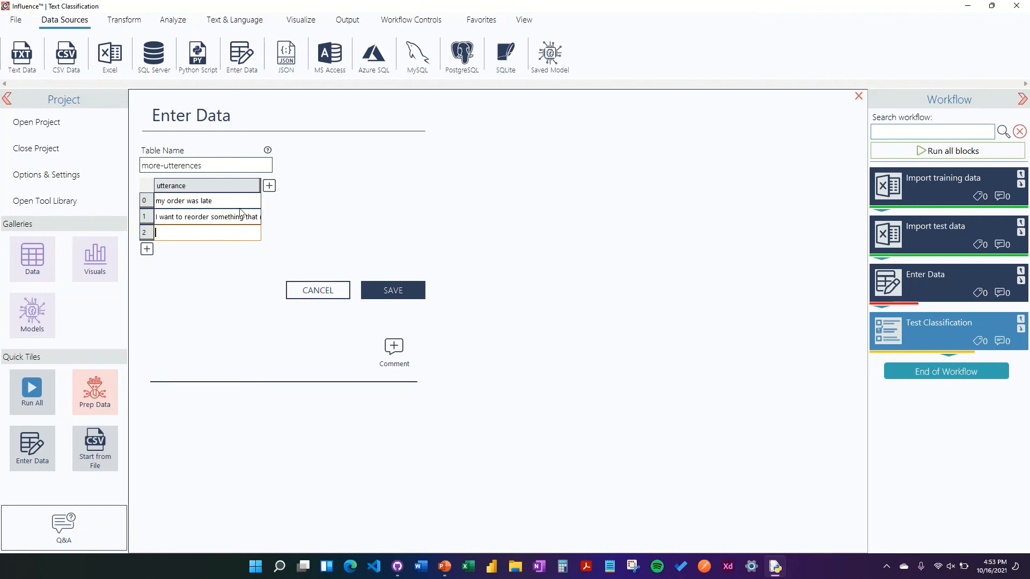
drag(260, 185, 403, 186)
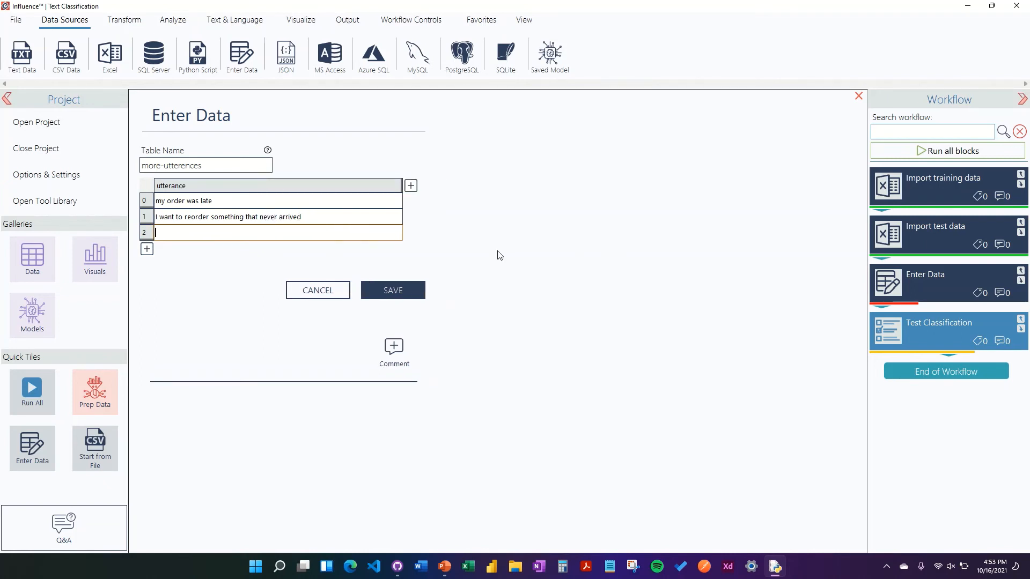
text(my membership fee is too high, can I lower it)
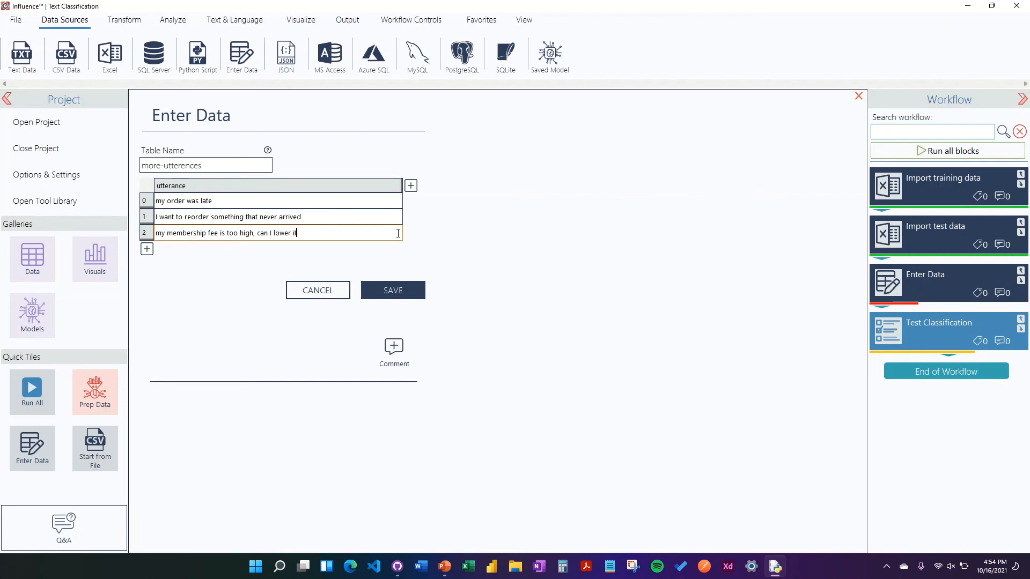
text(?)
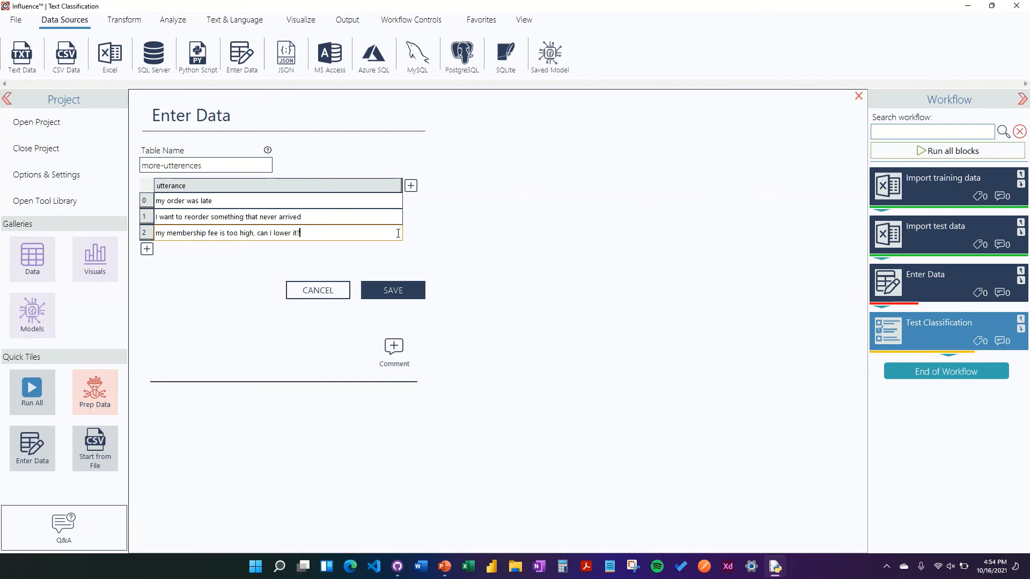
- Save the Enter Data block and execute it
click(407, 294)
right_click(883, 287)
click(835, 290)
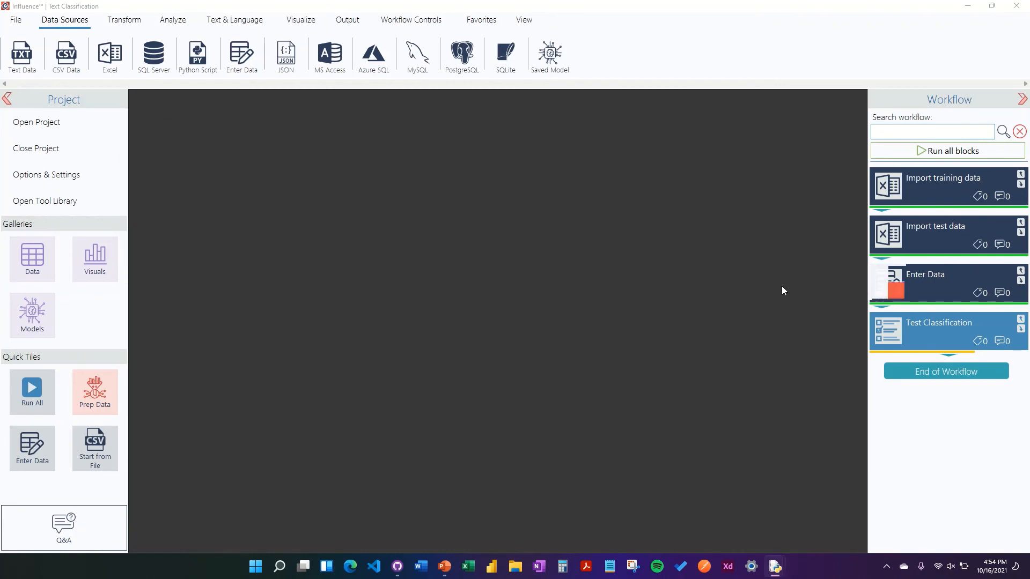
- Open the more-utterences table in the data viewer to check its rows
click(524, 20)
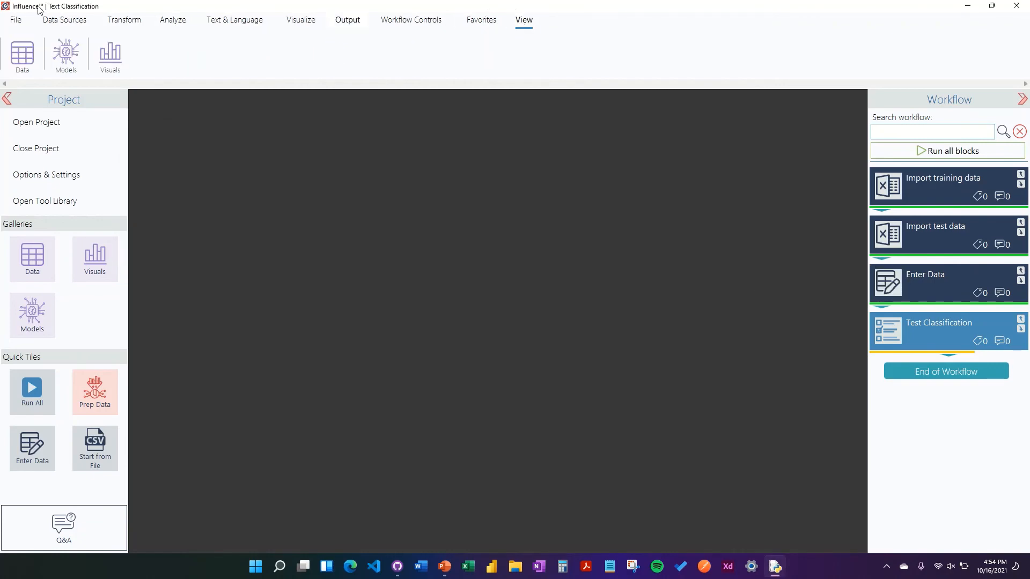
click(30, 63)
click(339, 122)
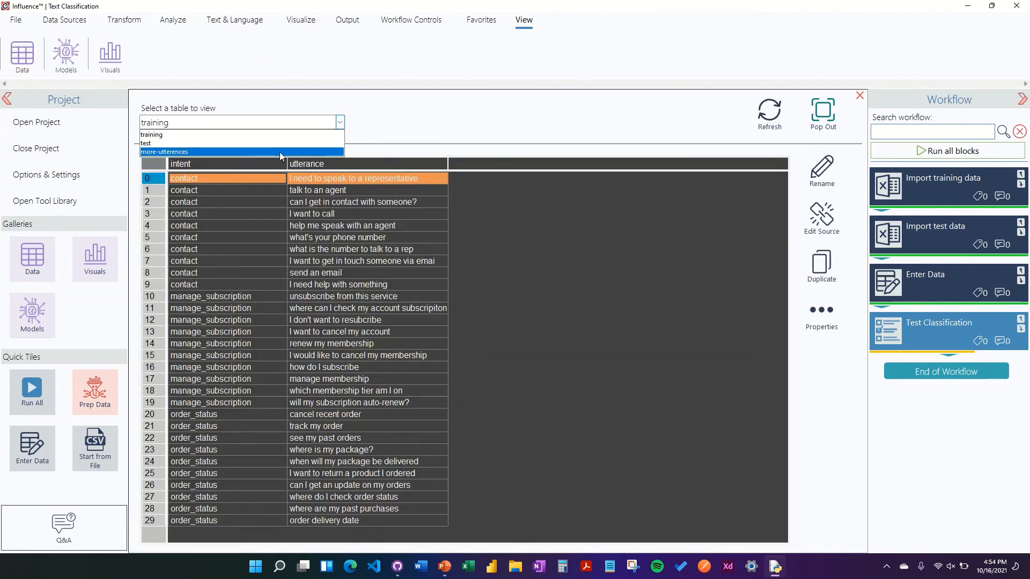
click(278, 151)
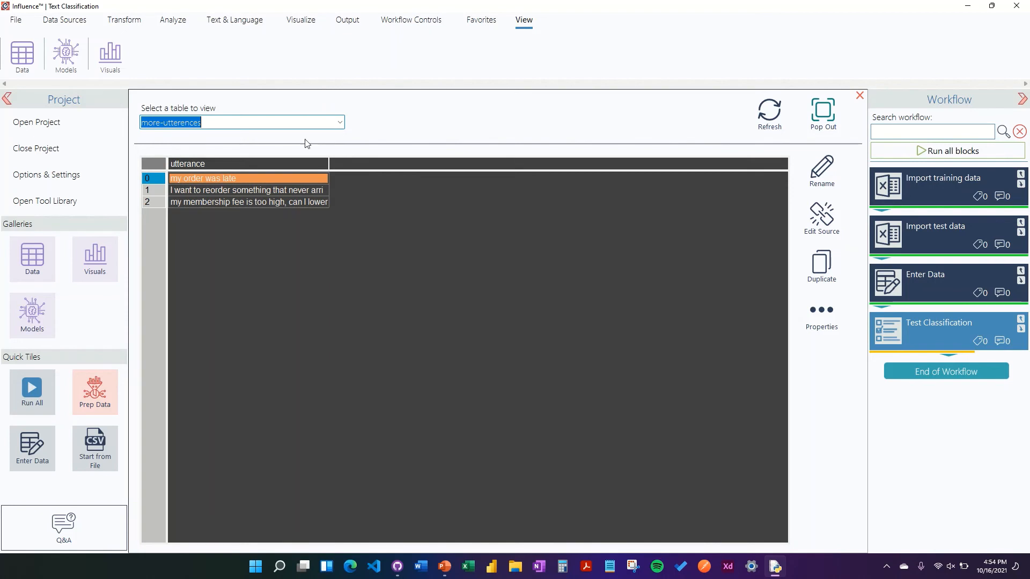
click(859, 96)
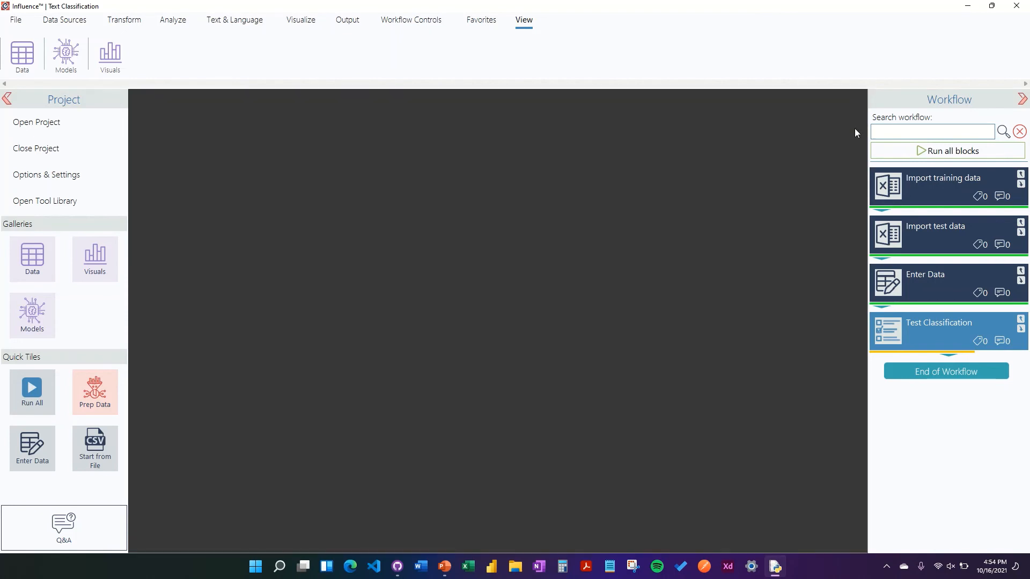
- Apply the classifier to the more-utterences table's utterance column and execute the Test Classification block
click(890, 334)
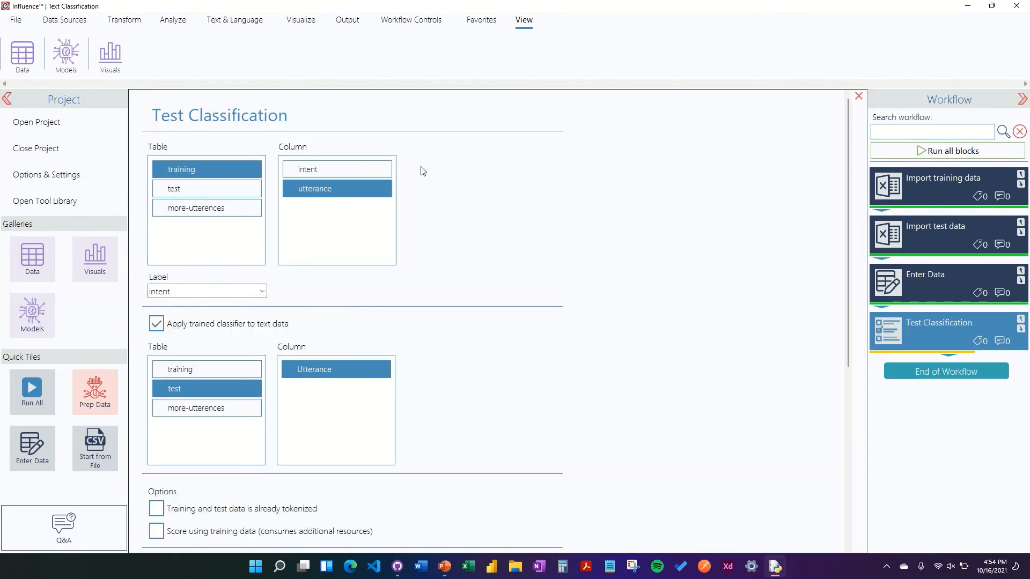
click(225, 409)
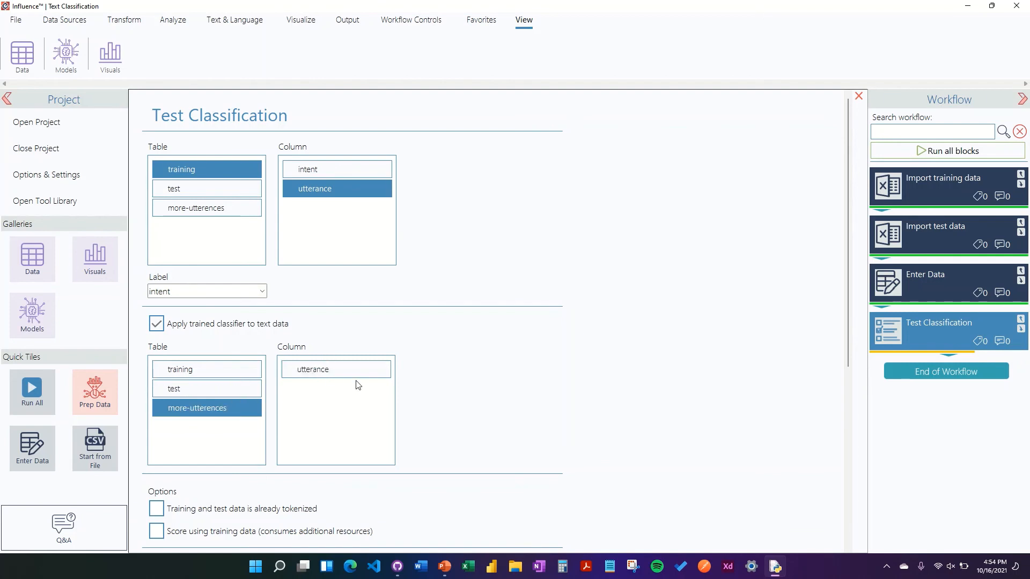
click(332, 370)
scroll(803, 329, down, 4)
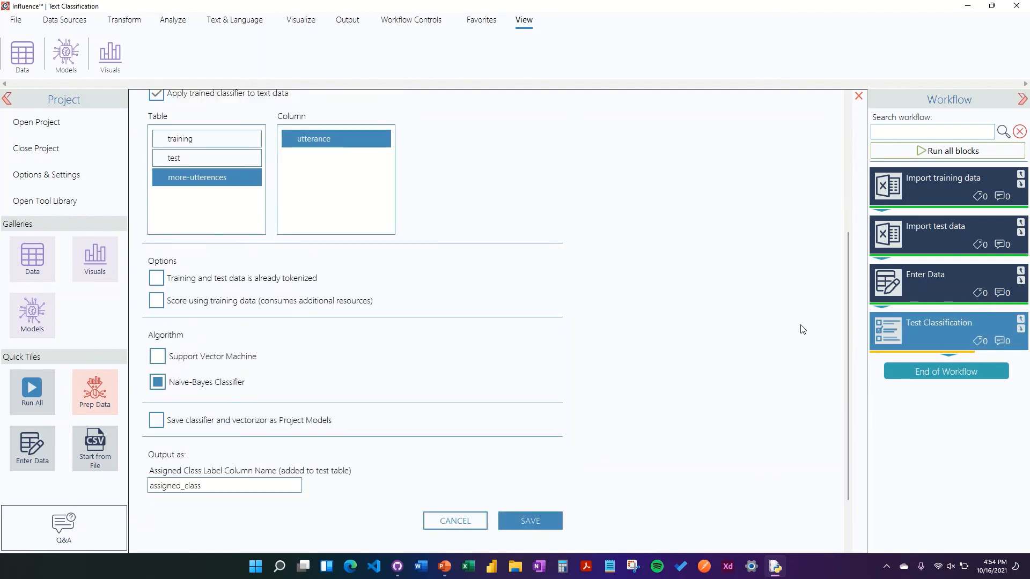
scroll(803, 330, down, 2)
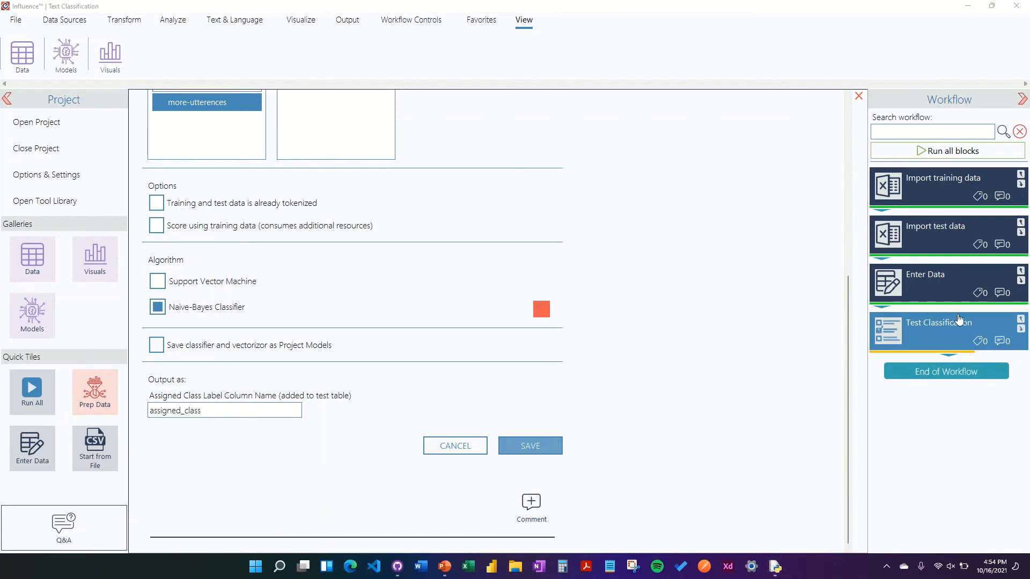
right_click(883, 330)
click(849, 346)
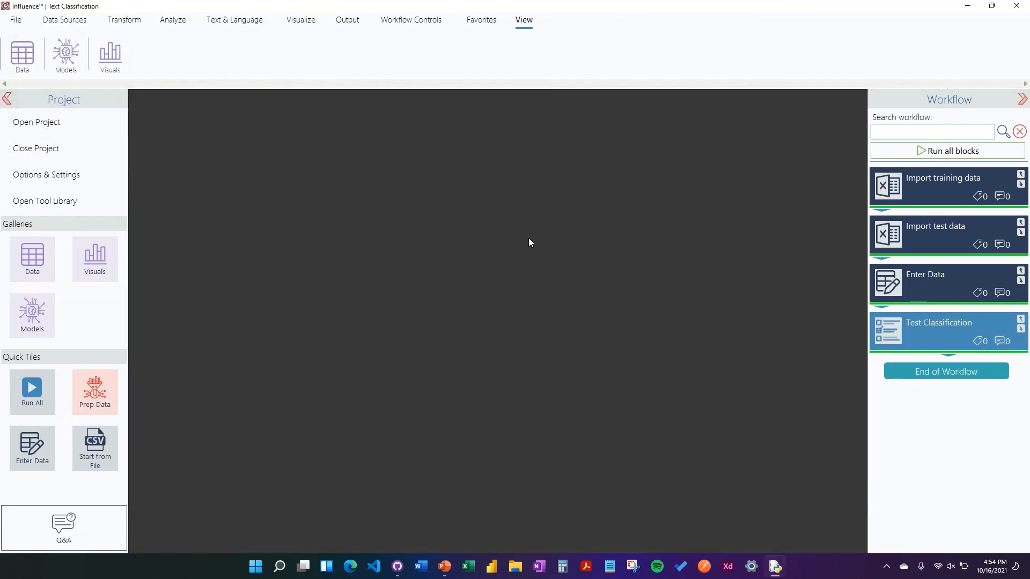
- Open the more-utterences table in the data viewer and widen its utterance and assigned_class columns
click(19, 279)
click(343, 122)
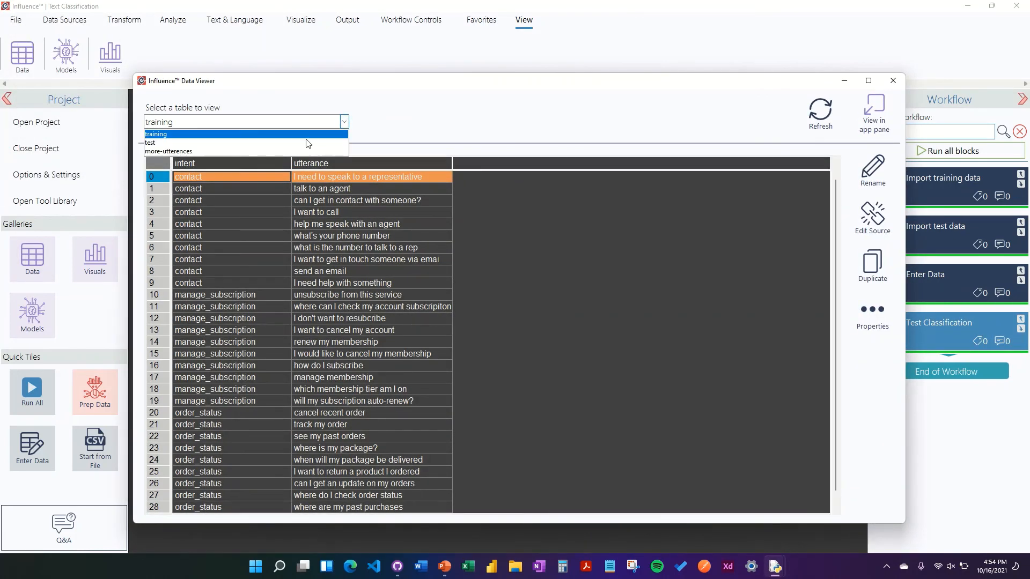
click(294, 150)
click(376, 178)
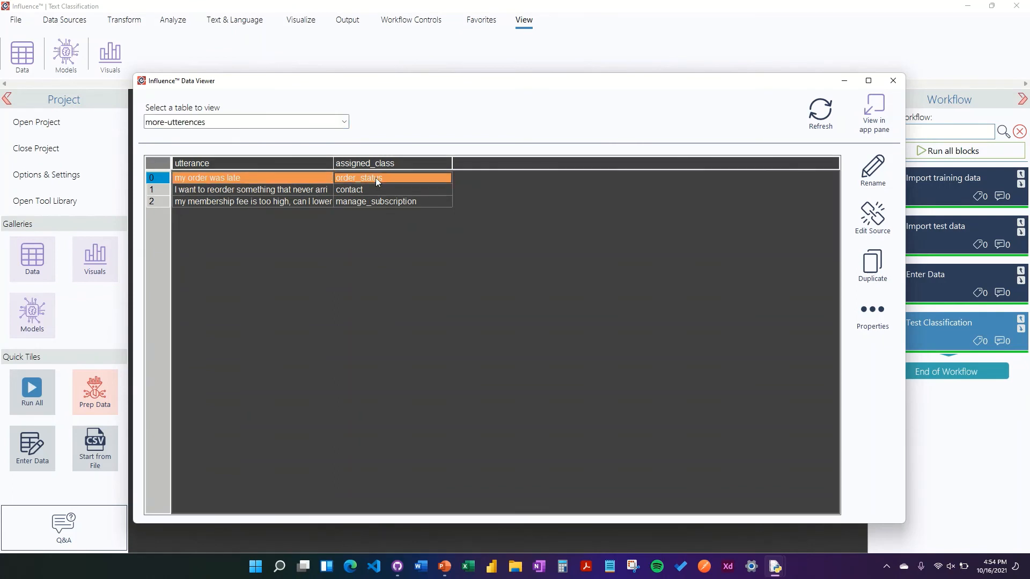
click(345, 189)
drag(333, 163, 391, 163)
drag(509, 164, 583, 164)
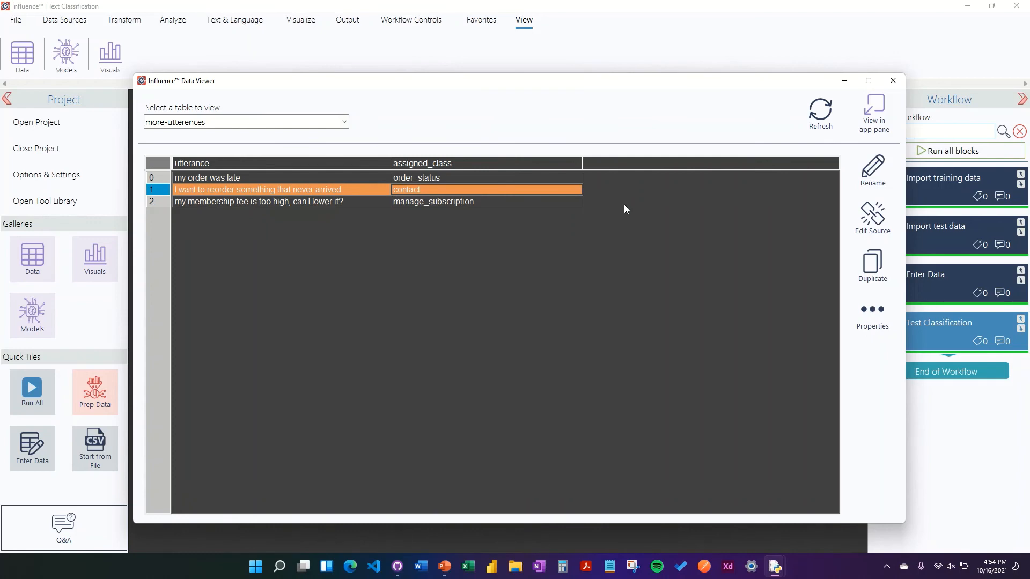
- Review the assigned_class predicted for each new utterance, then close the data viewer
click(308, 176)
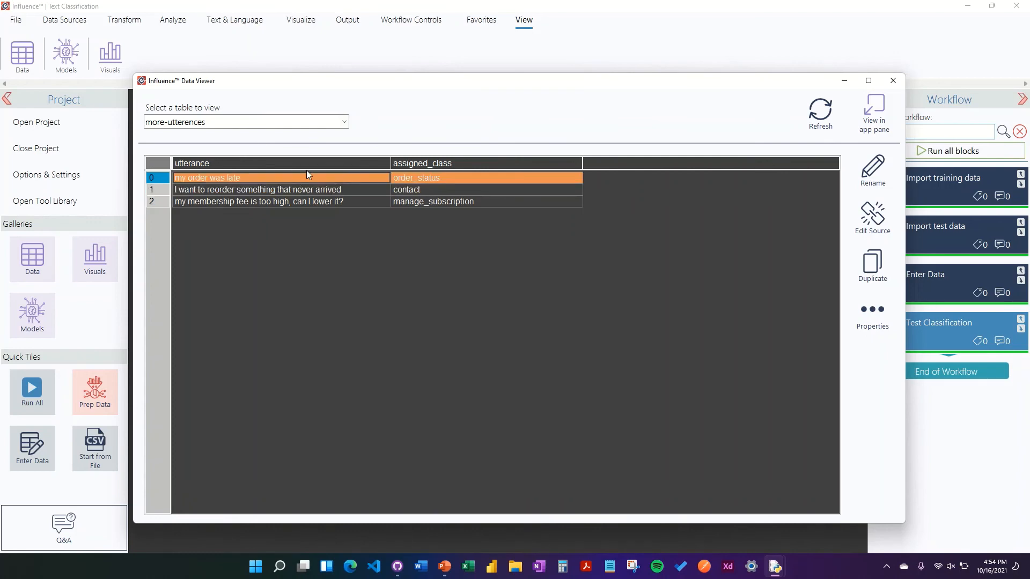
click(353, 191)
double_click(417, 191)
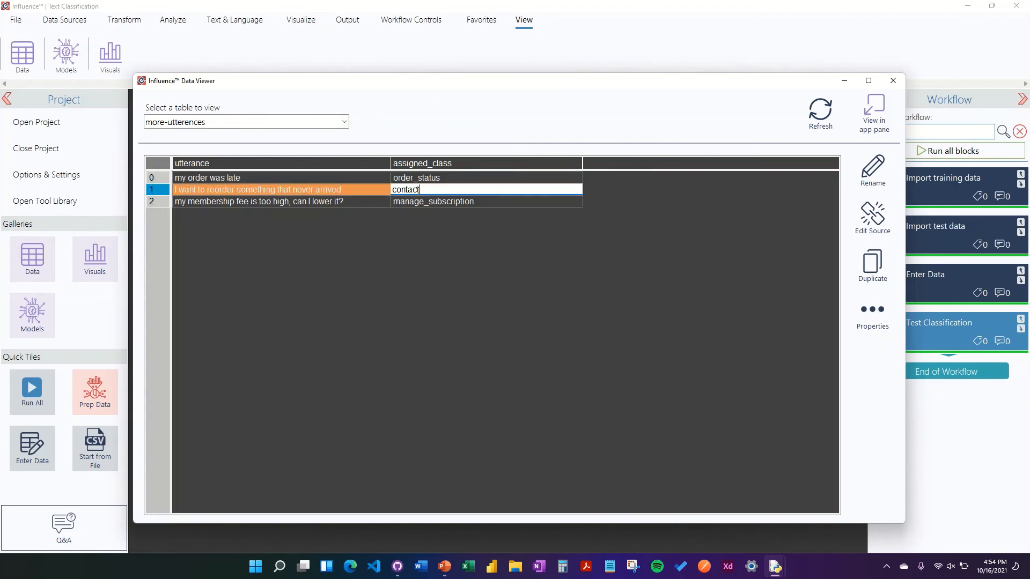
click(467, 206)
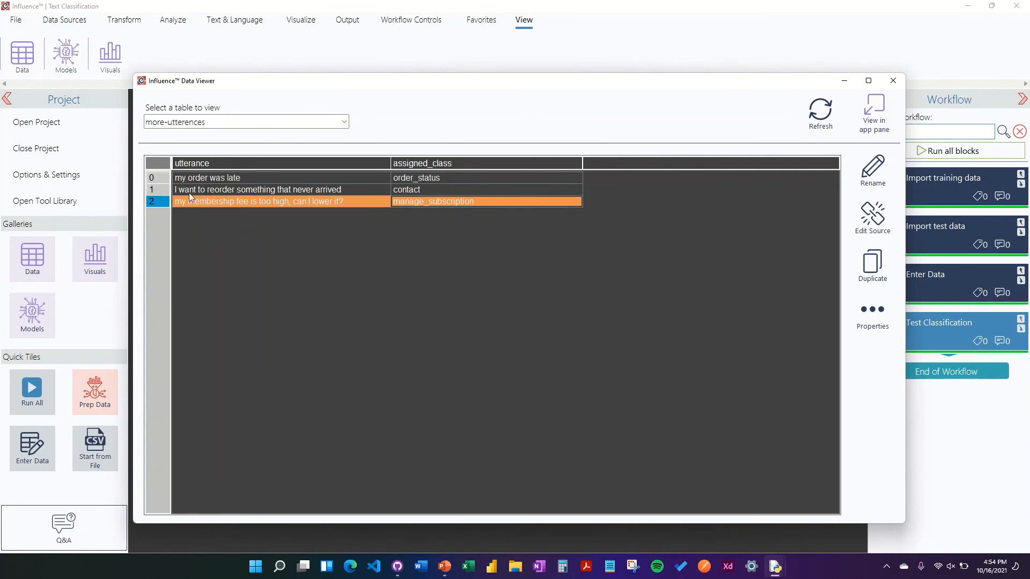
click(161, 190)
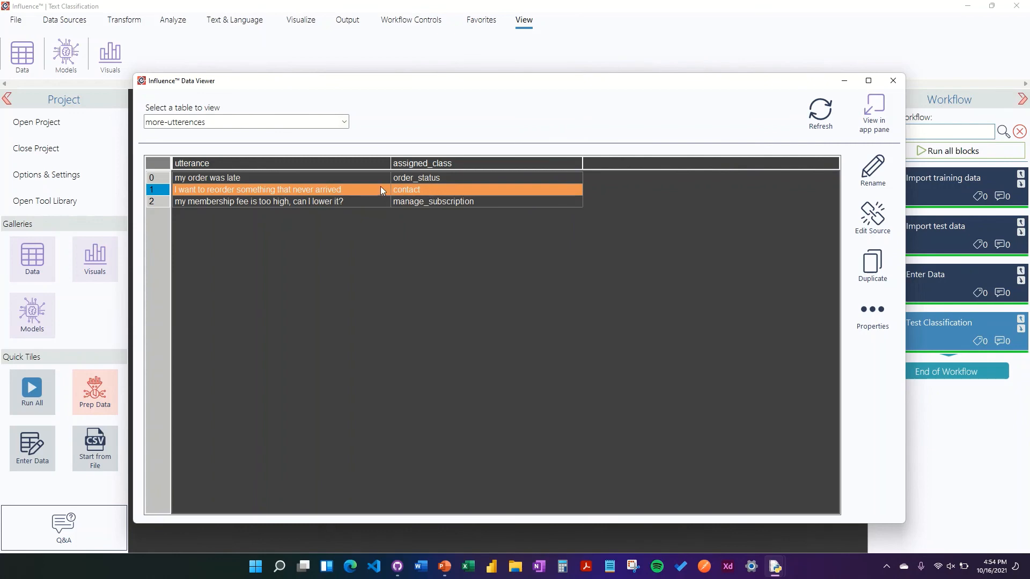
click(392, 202)
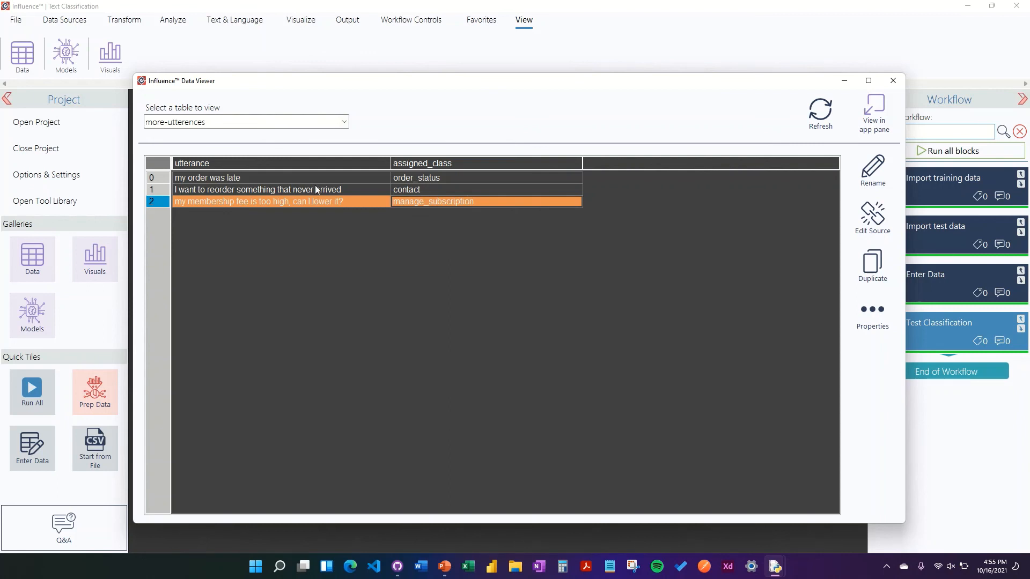
click(356, 187)
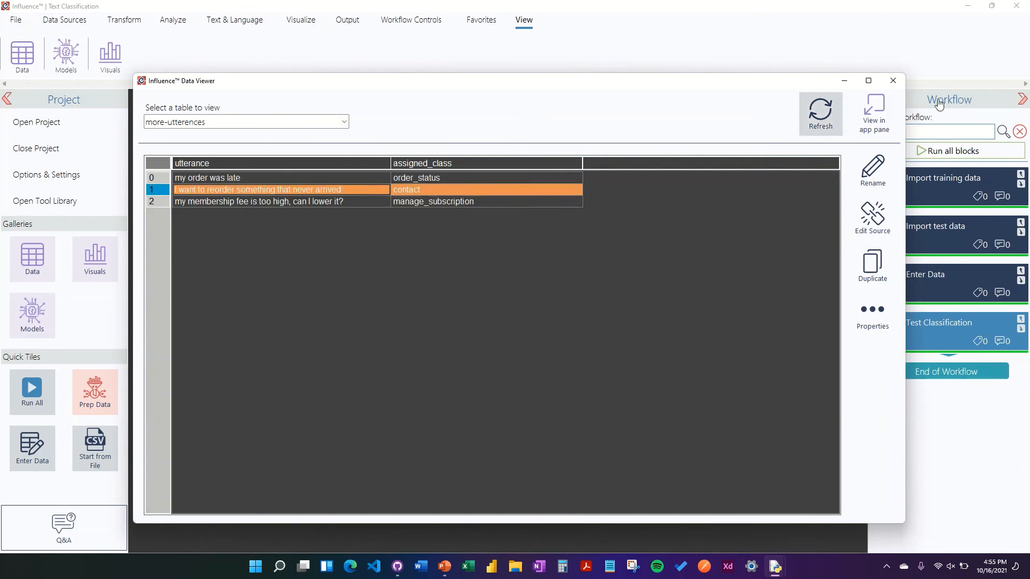
click(894, 86)
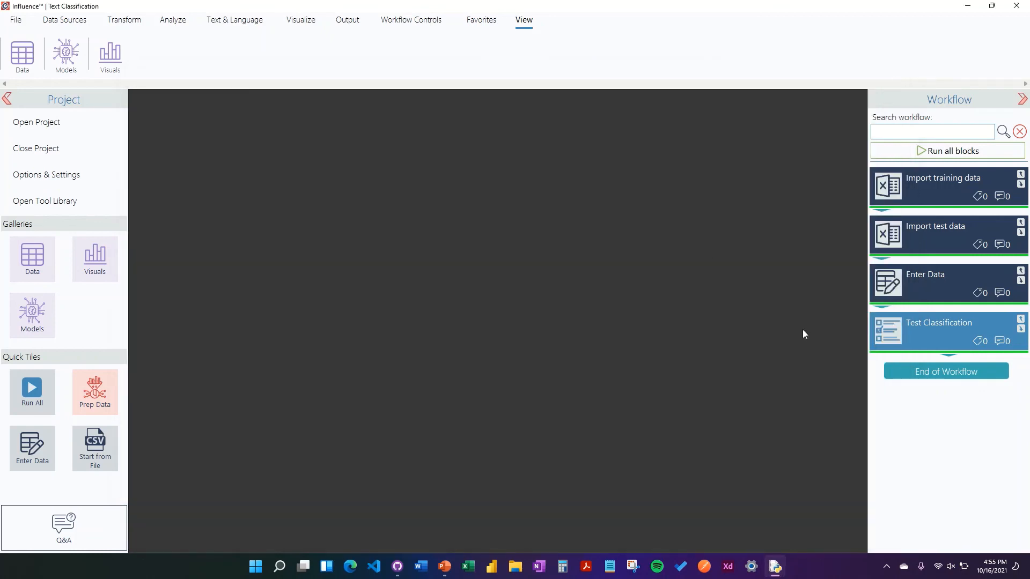